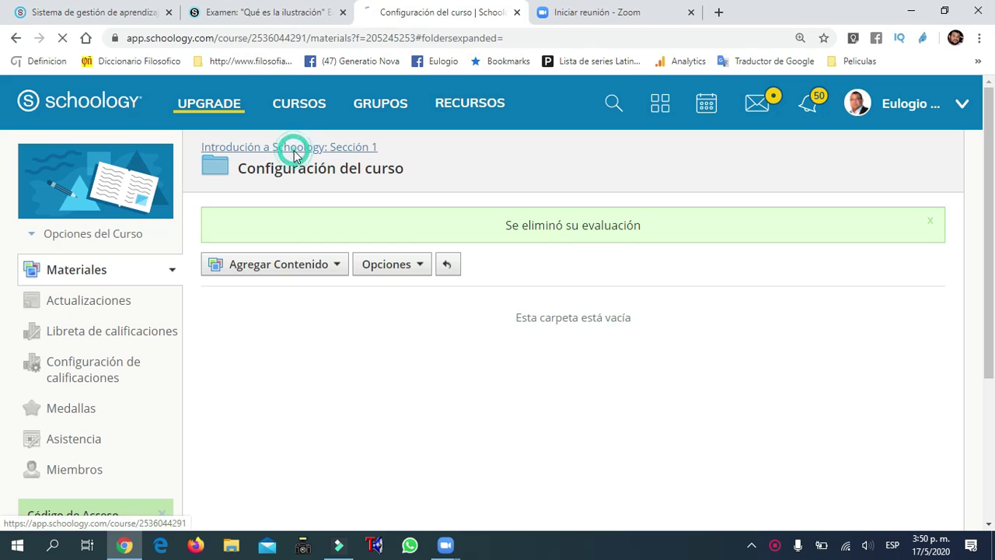
Start a new test/quiz in the "Configuración del curso" folder and name it "Cuestionario No 1".
left_click(316, 257)
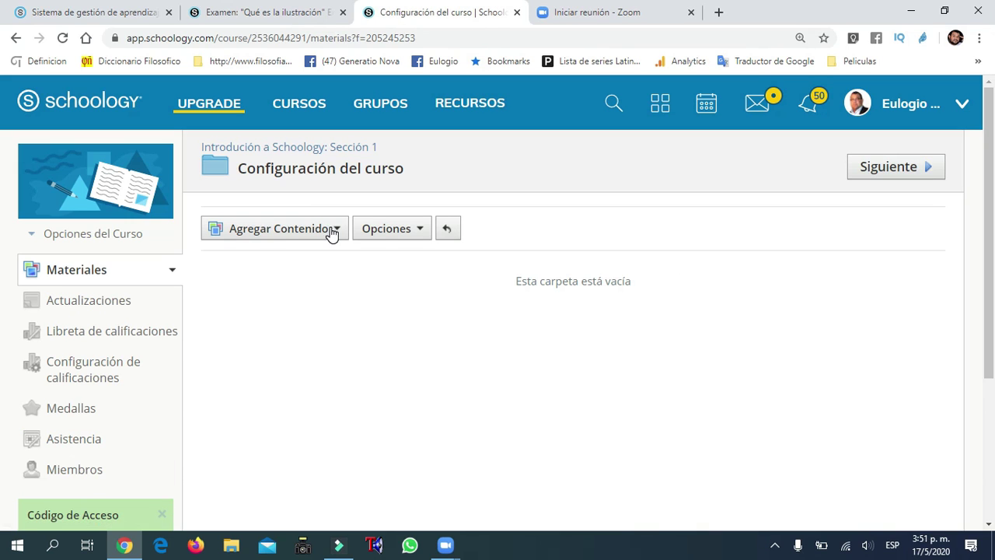
left_click(323, 232)
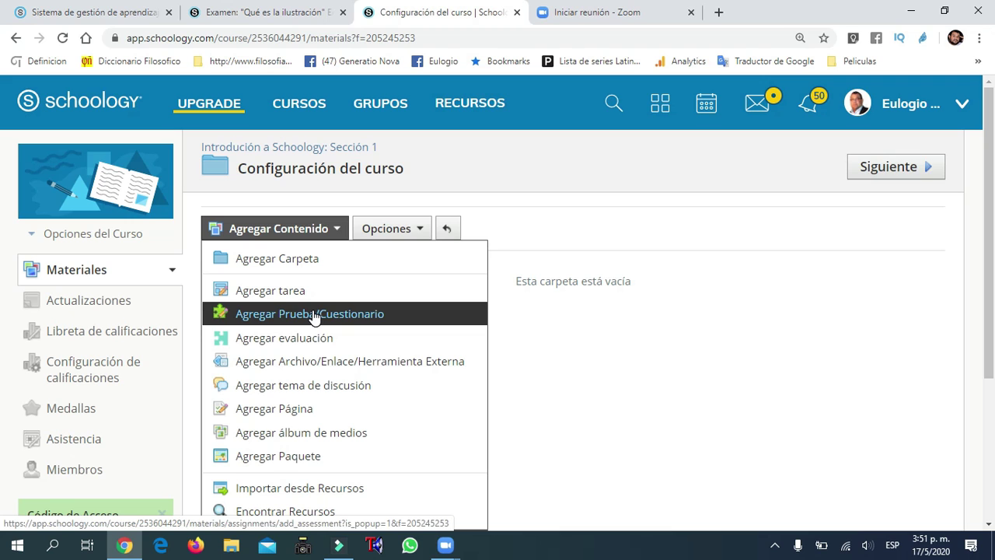
left_click(314, 315)
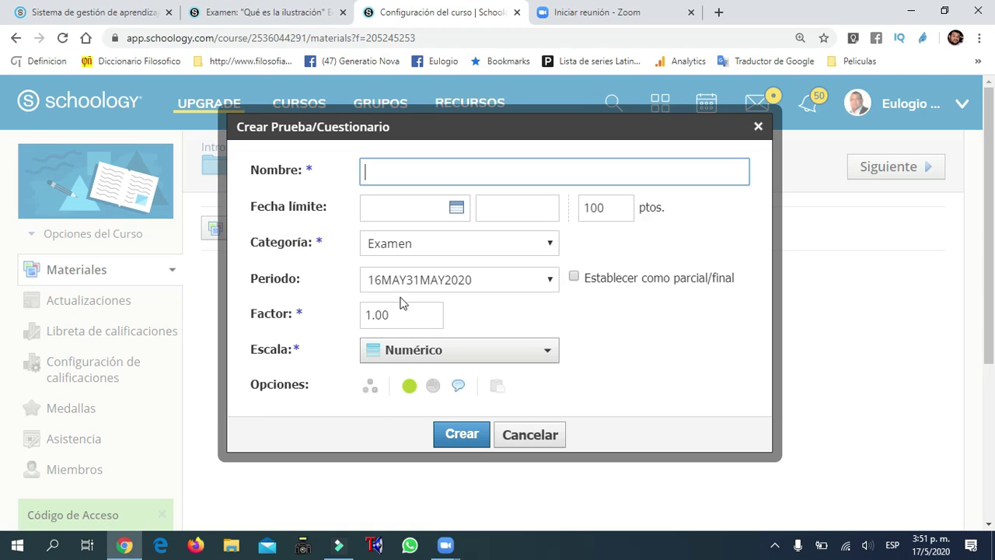
type("Cuestionario No 1")
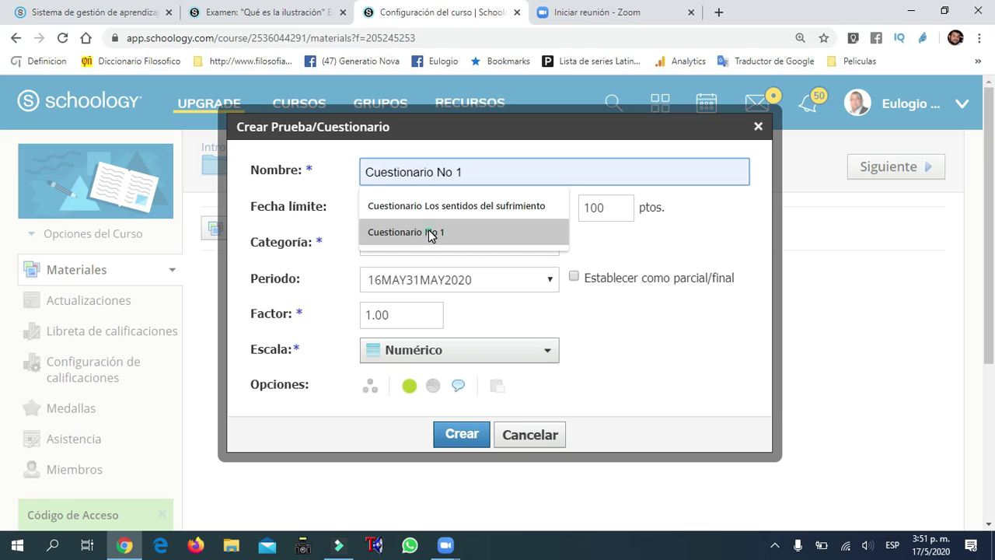
left_click(432, 231)
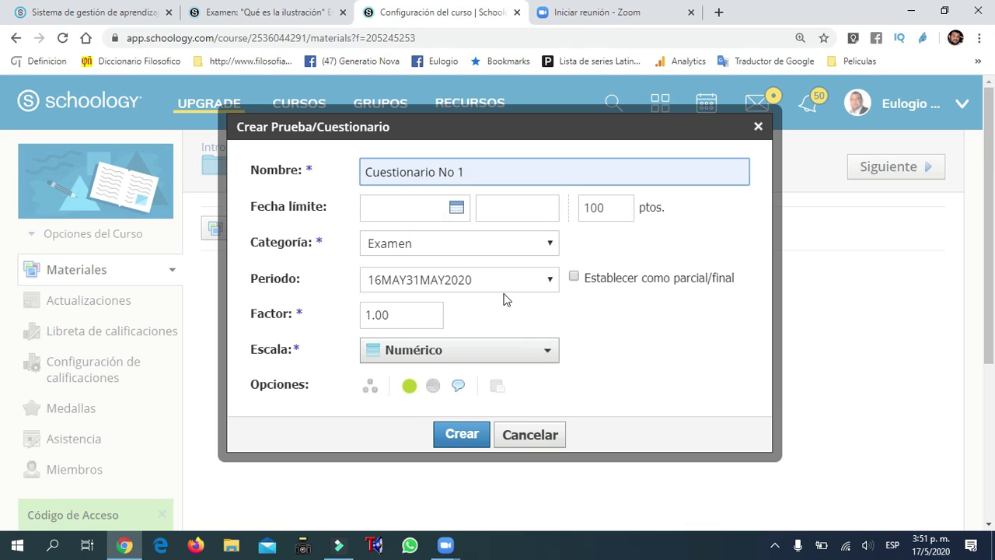
Set the quiz's factor to 60 with grade statistics enabled, and create the quiz.
left_click(609, 215)
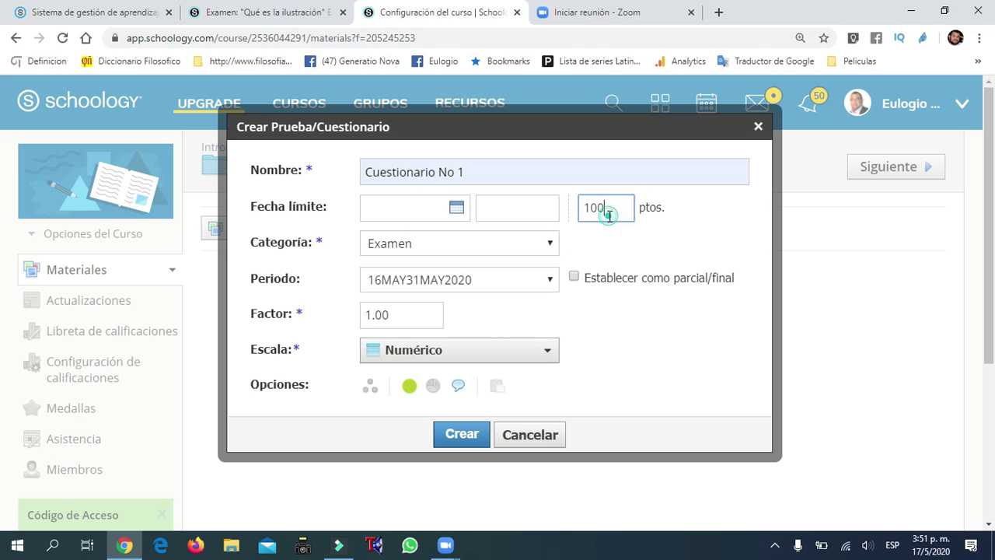
left_click_drag(388, 315, 336, 318)
type("60")
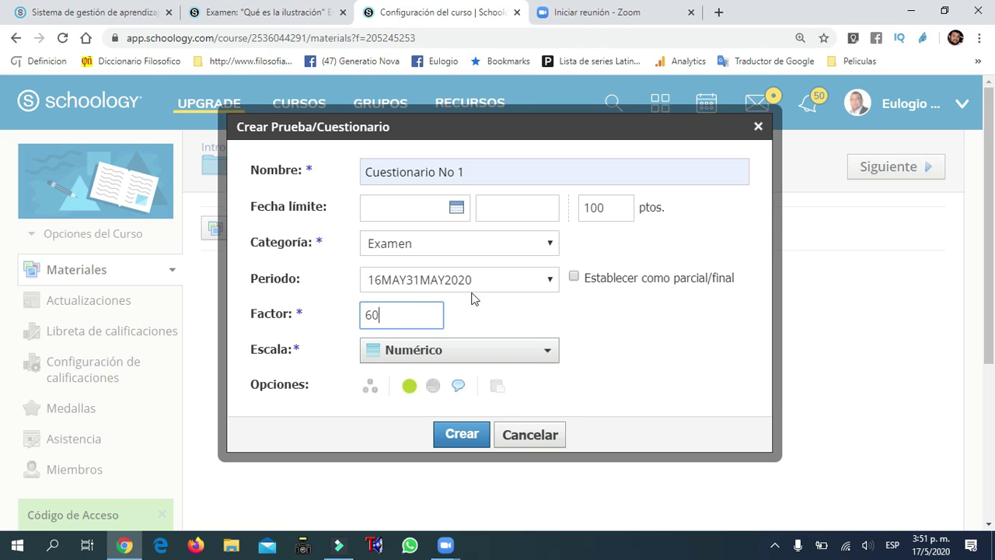
left_click(605, 315)
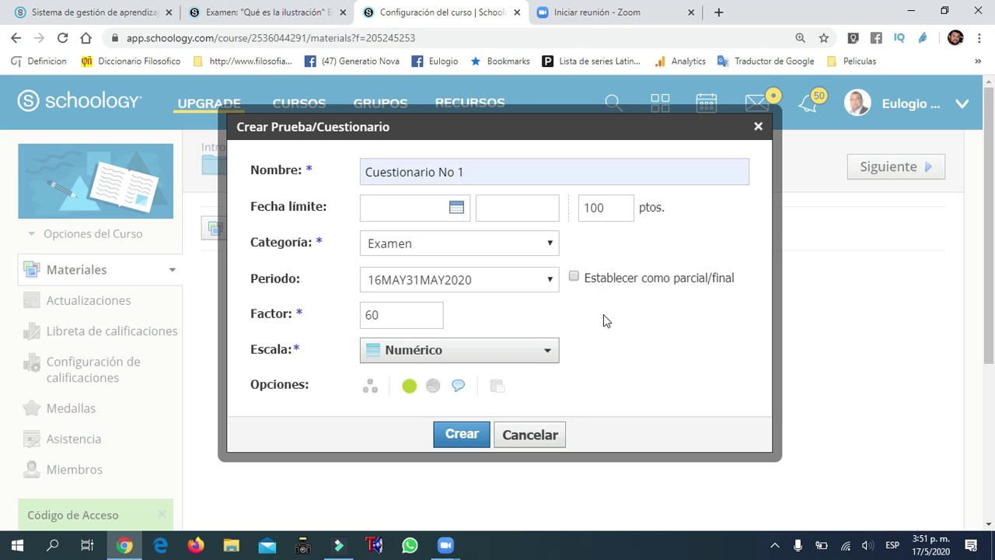
left_click(433, 385)
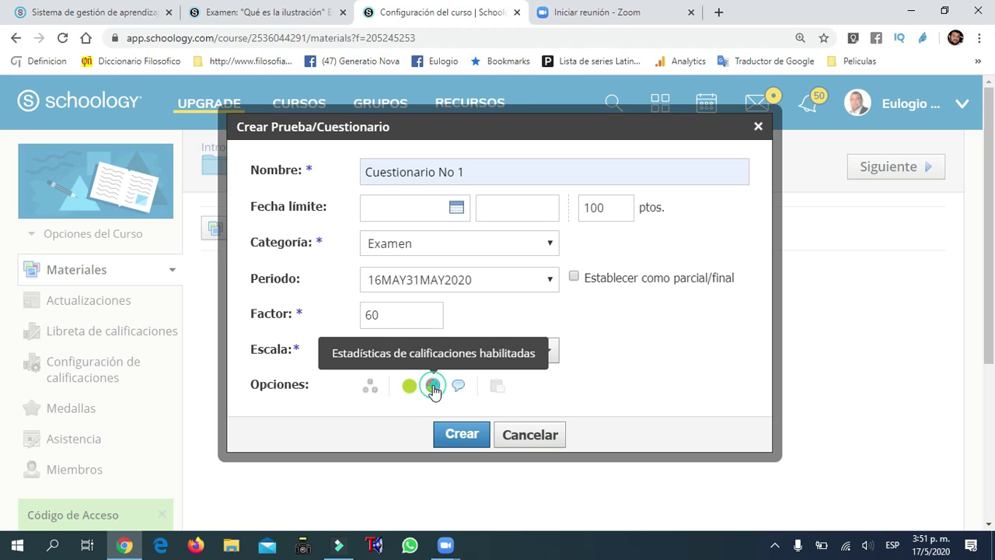
left_click(457, 440)
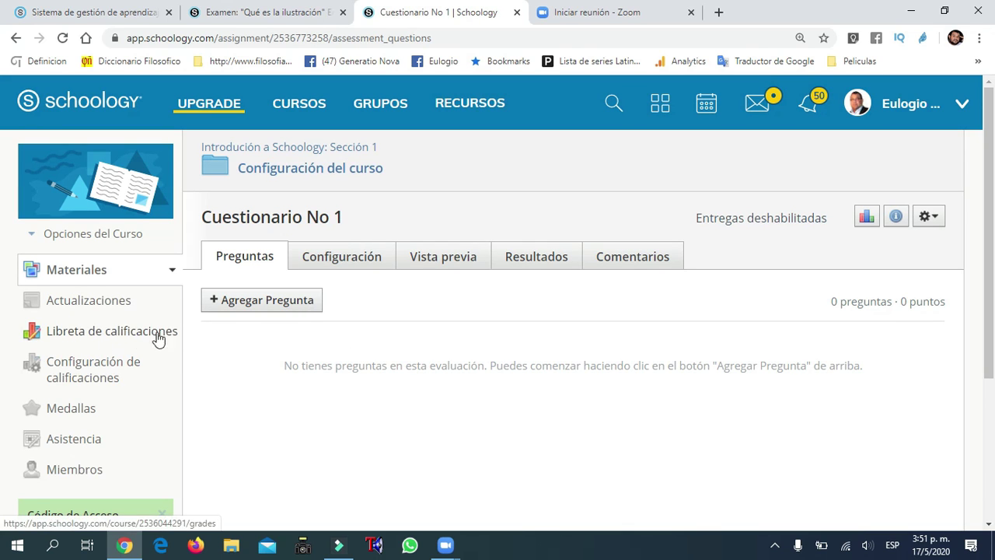
Add a true/false question to Cuestionario No 1 and reduce its question text to "Según Kant".
left_click(260, 303)
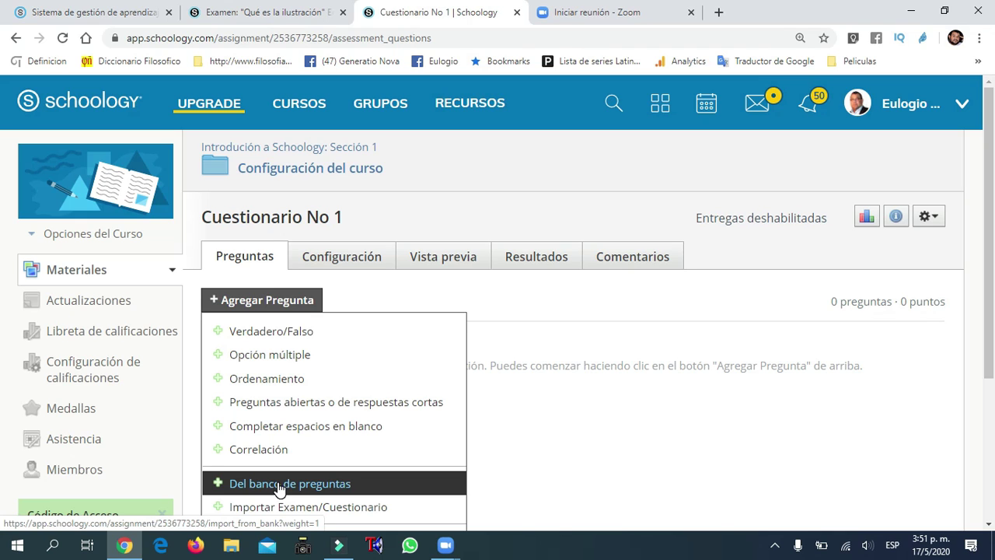
left_click(280, 336)
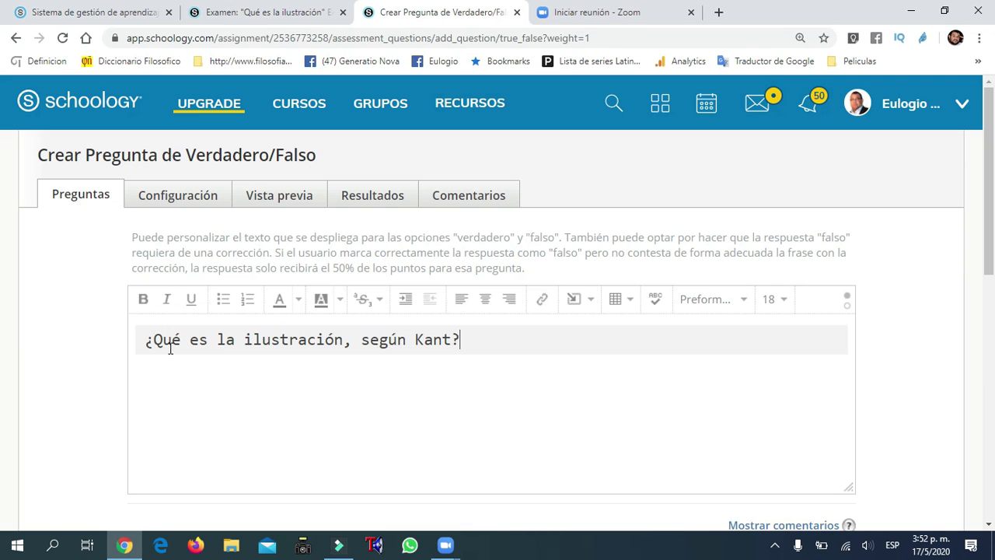
left_click(155, 339)
left_click(414, 340)
left_click_drag(370, 339, 91, 337)
type("S")
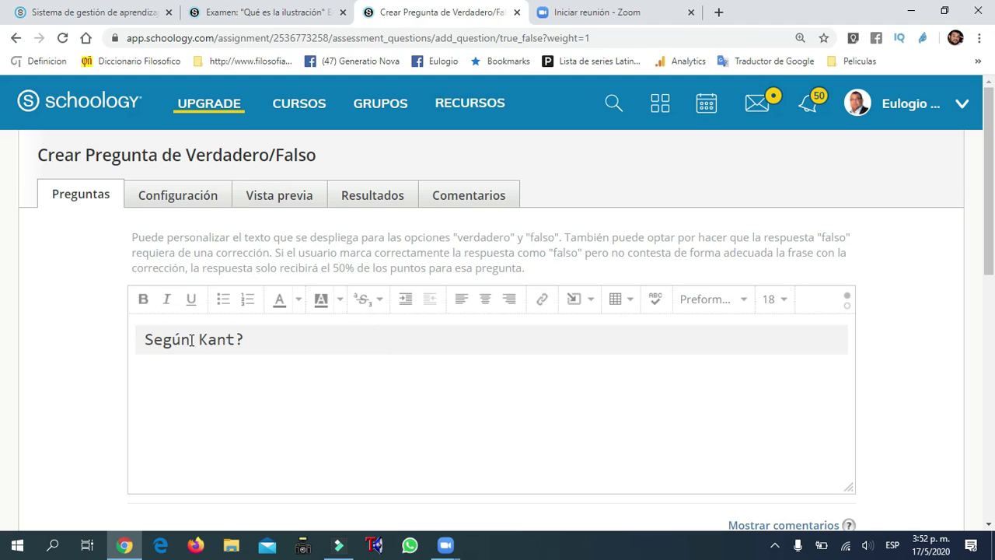
left_click(250, 339)
key("BackSpace")
Complete the statement with "la ilustración es" and answer a of Pregunta 1, copied from the "Qué es la ilustración" exam.
left_click(284, 11)
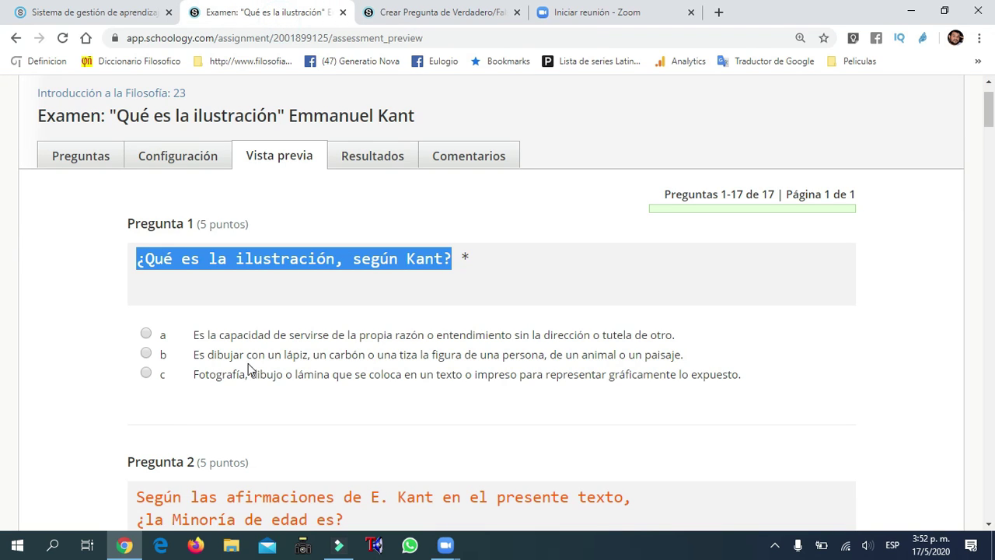
left_click_drag(197, 332, 675, 334)
key("ctrl+c")
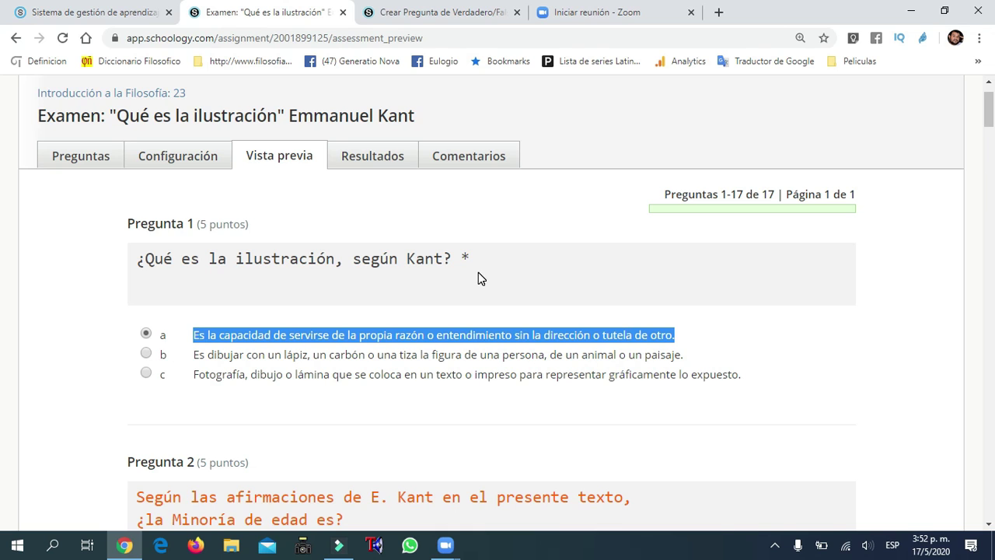
left_click(439, 14)
left_click(247, 341)
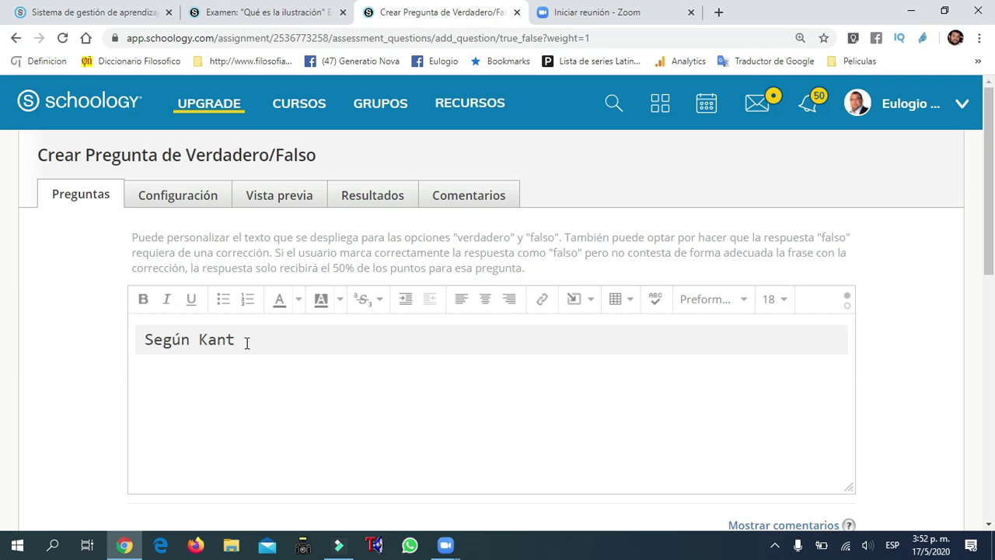
key("ctrl+v")
double_click(252, 339)
type("la ilustración es")
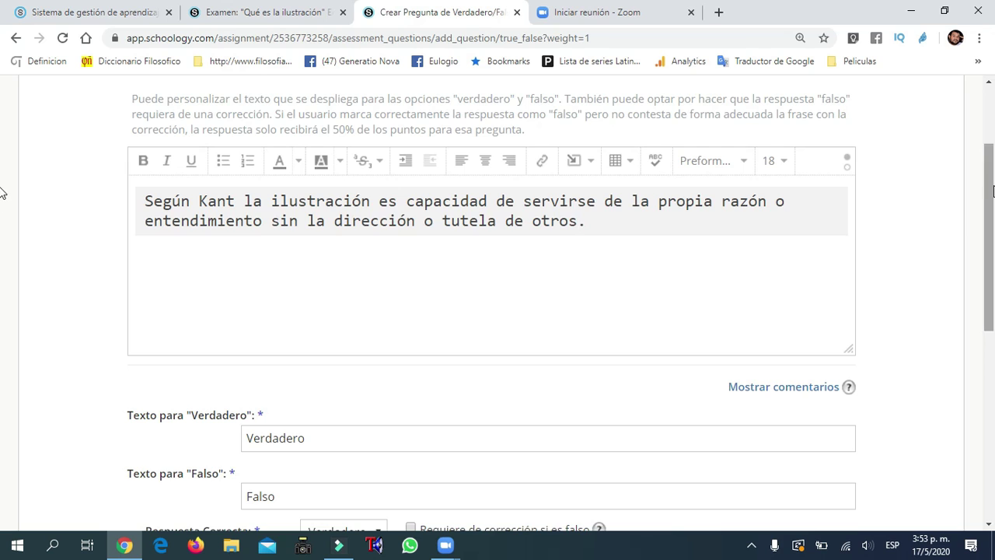
Switch the question's correct answer to Falso and back to Verdadero.
scroll(2, 266, "down", 2)
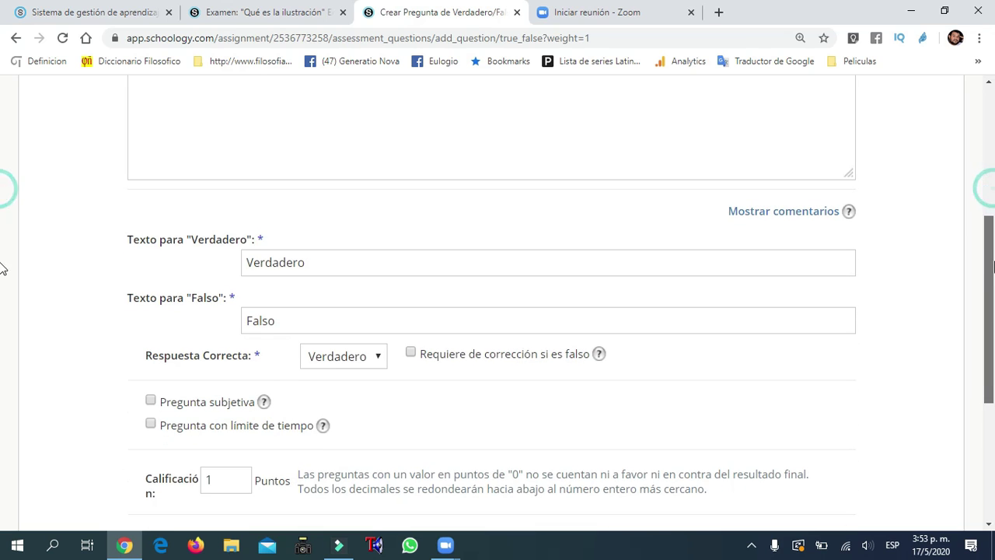
left_click(346, 358)
left_click(337, 401)
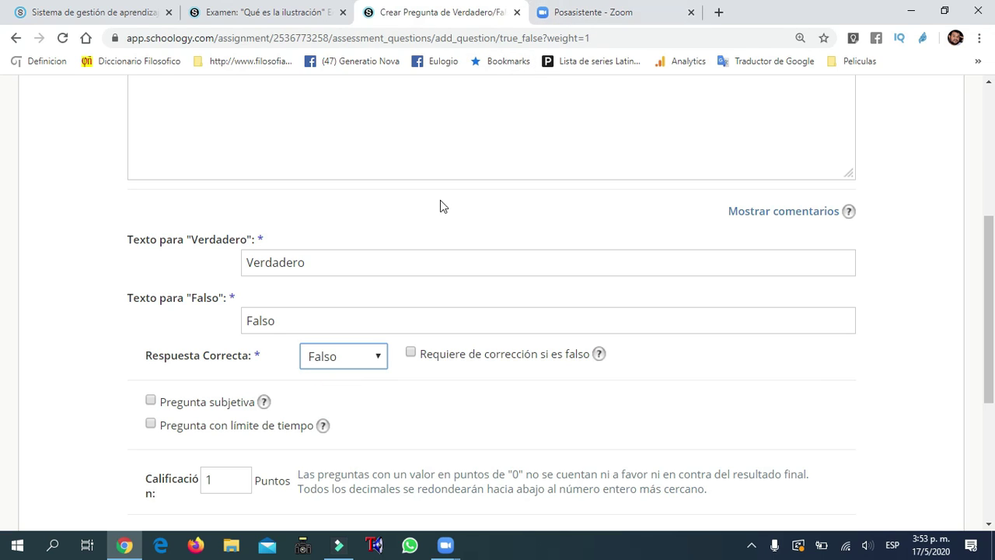
left_click(356, 364)
left_click(350, 384)
Set the true/false question's score to 10 points.
scroll(305, 337, "down", 2)
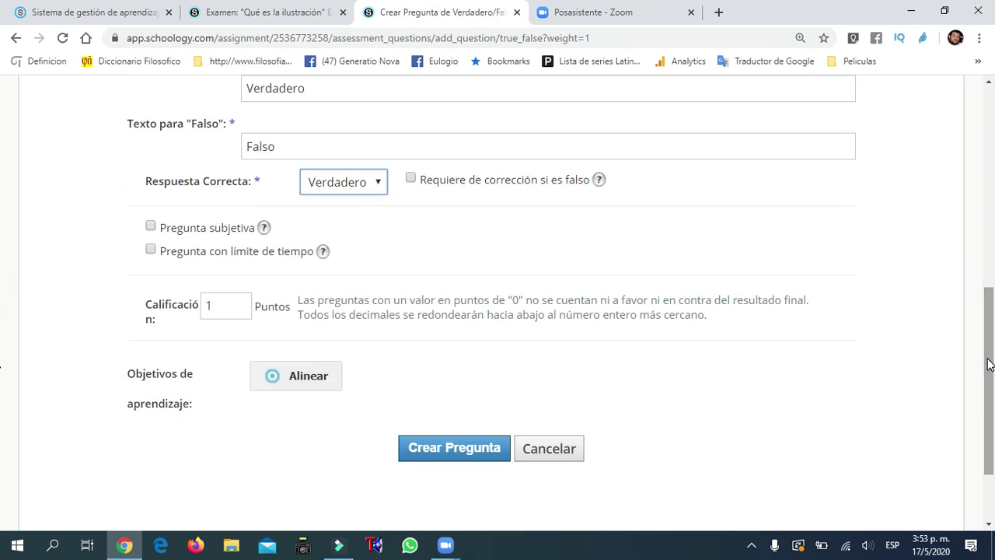
double_click(225, 305)
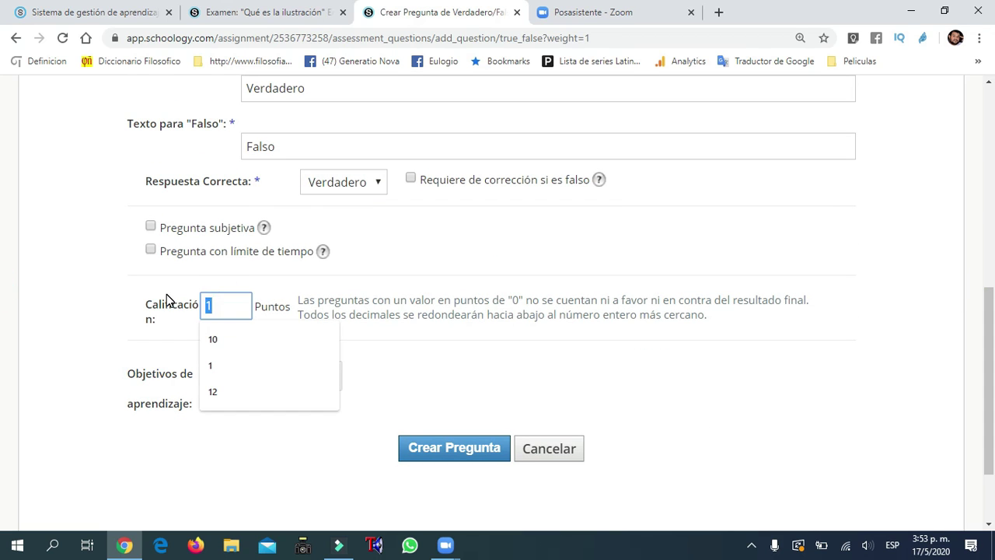
type("10")
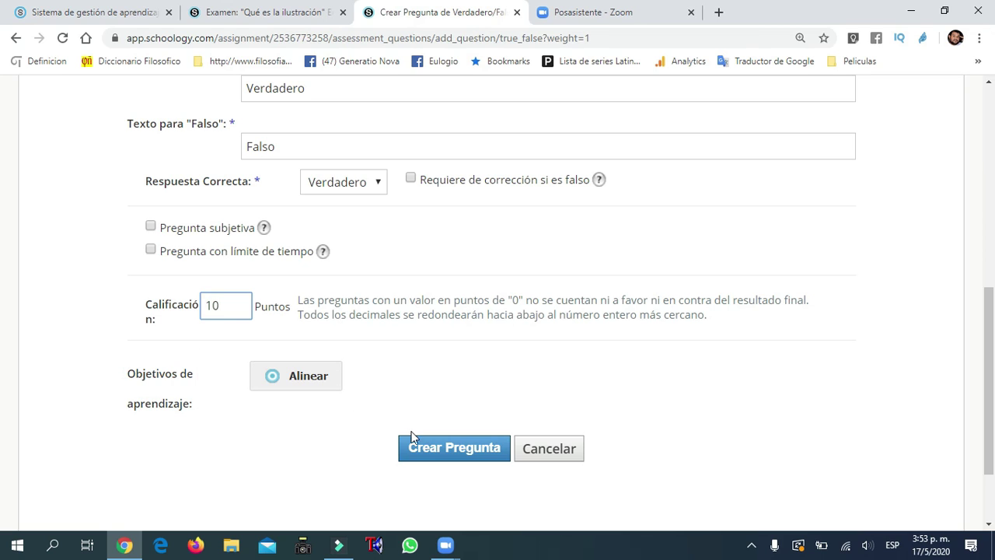
left_click(151, 249)
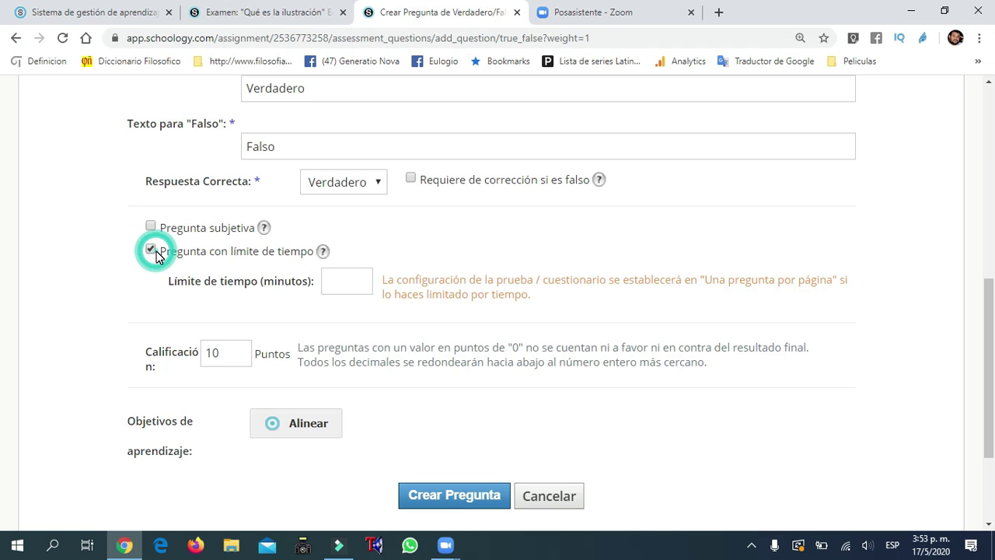
left_click(342, 285)
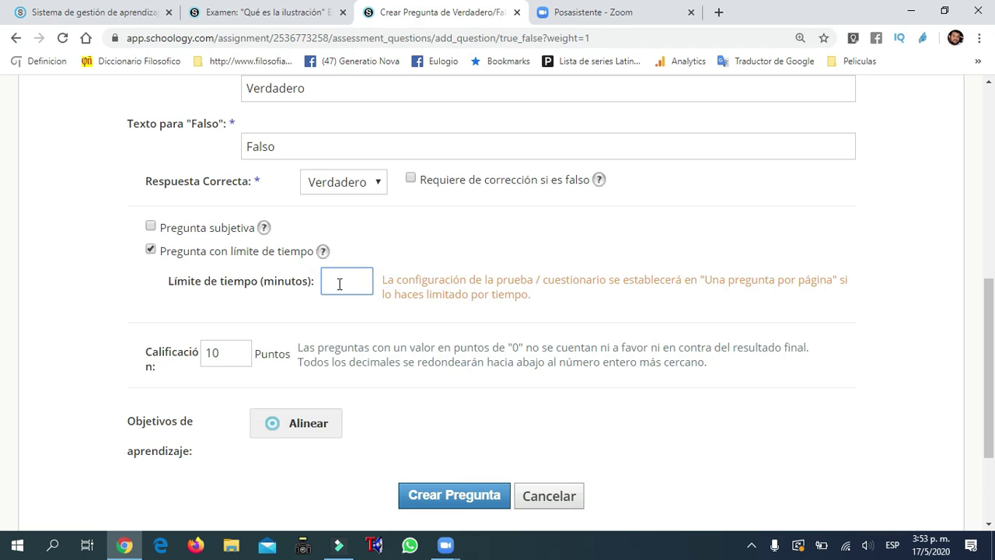
left_click(150, 250)
Create the true/false question and start a new multiple-choice question in the same quiz.
left_click(441, 449)
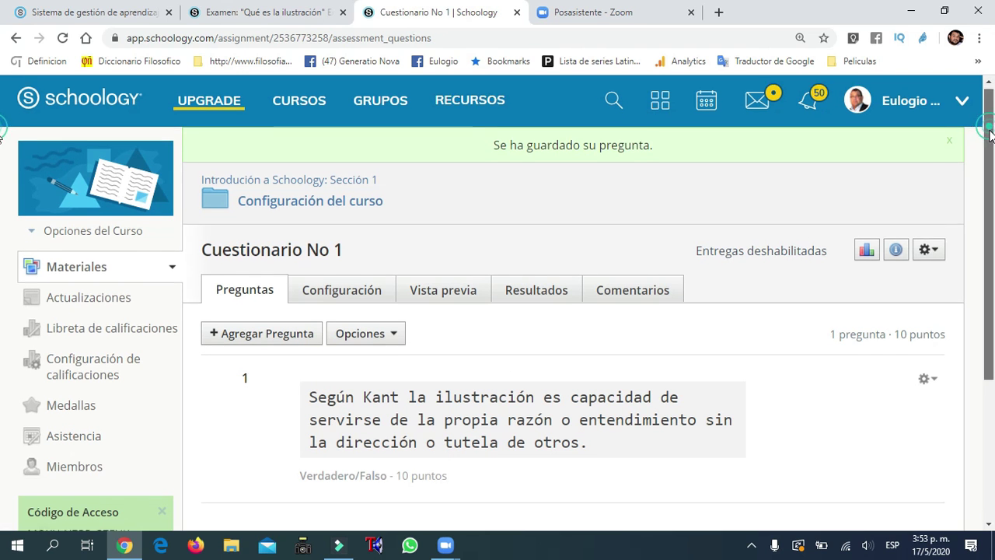
scroll(991, 226, "down", 2)
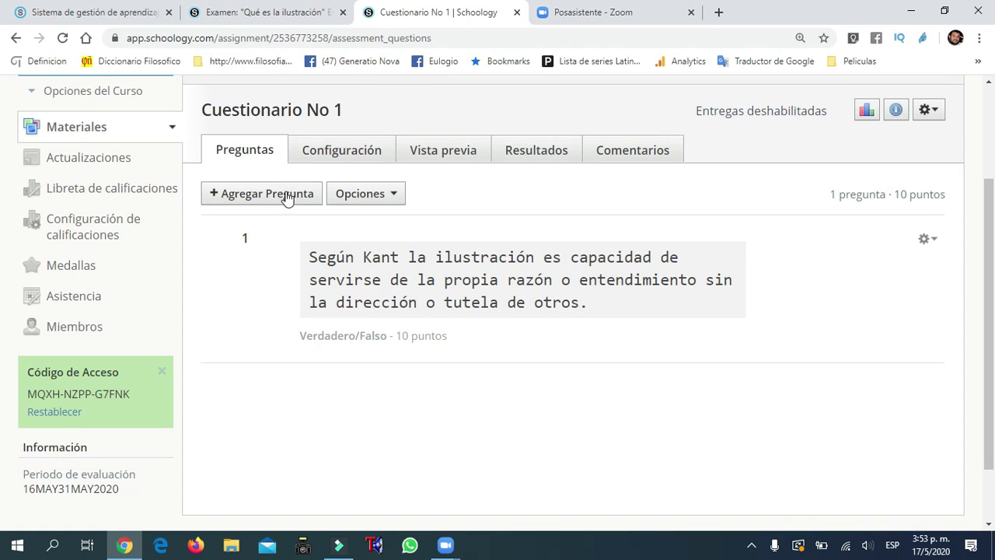
left_click(286, 194)
left_click(273, 251)
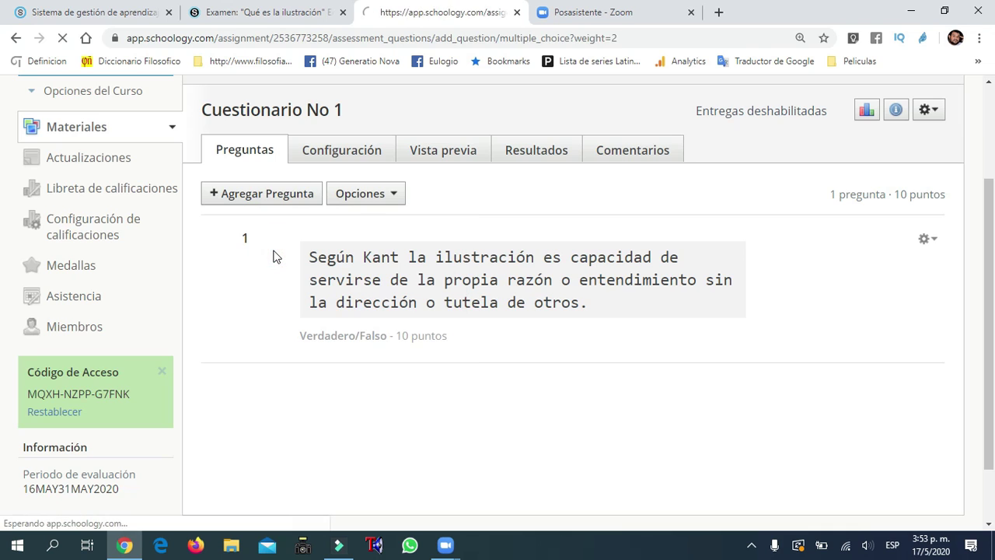
left_click(264, 292)
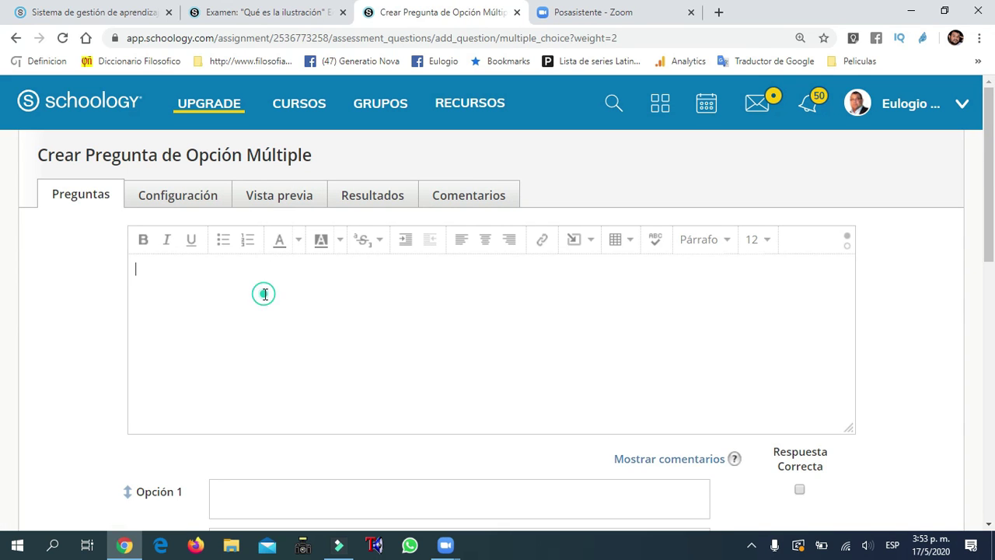
Copy the three answers of Pregunta 1 from the "Qué es la ilustración" exam into Opción 1 of the multiple-choice question.
left_click(294, 12)
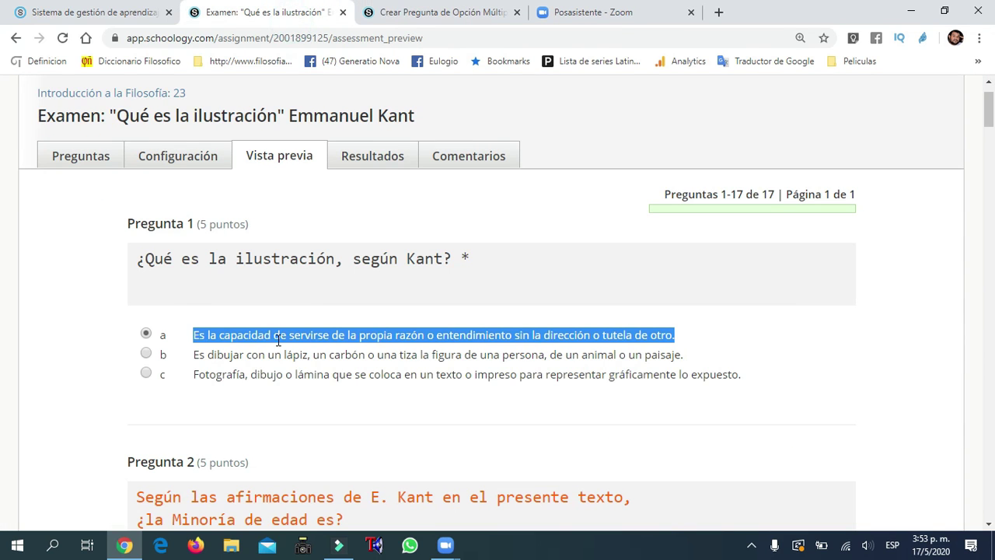
left_click(192, 337)
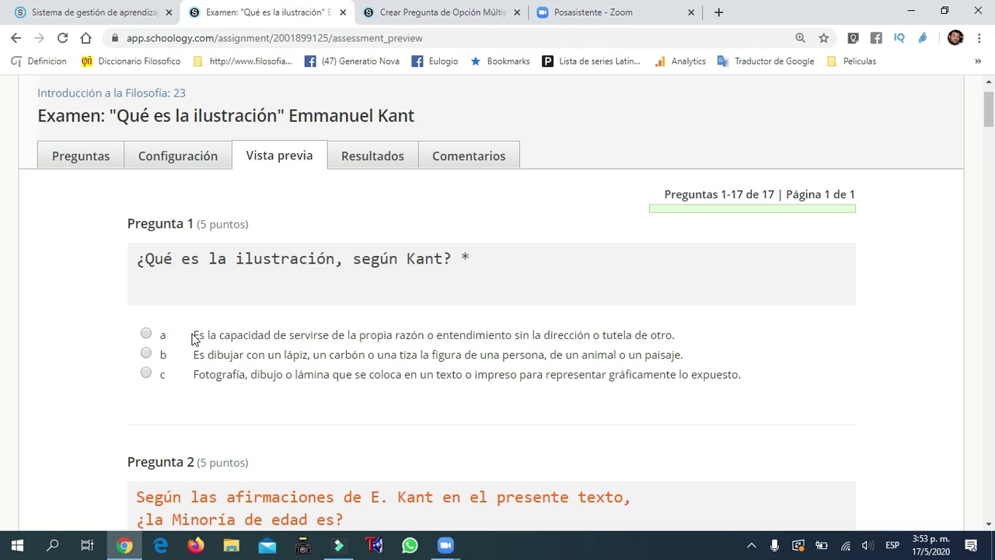
left_click(192, 336)
left_click(193, 336)
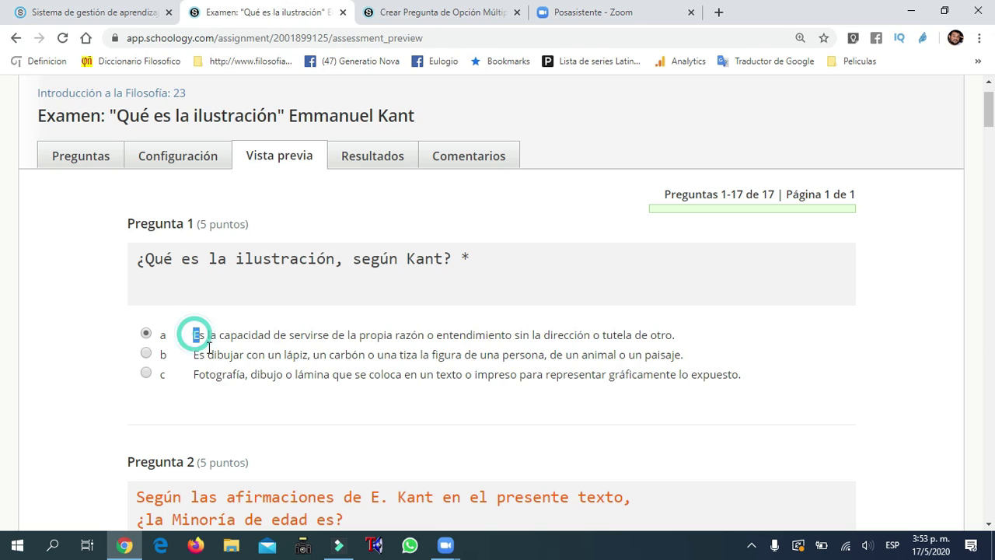
left_click_drag(193, 335, 742, 374)
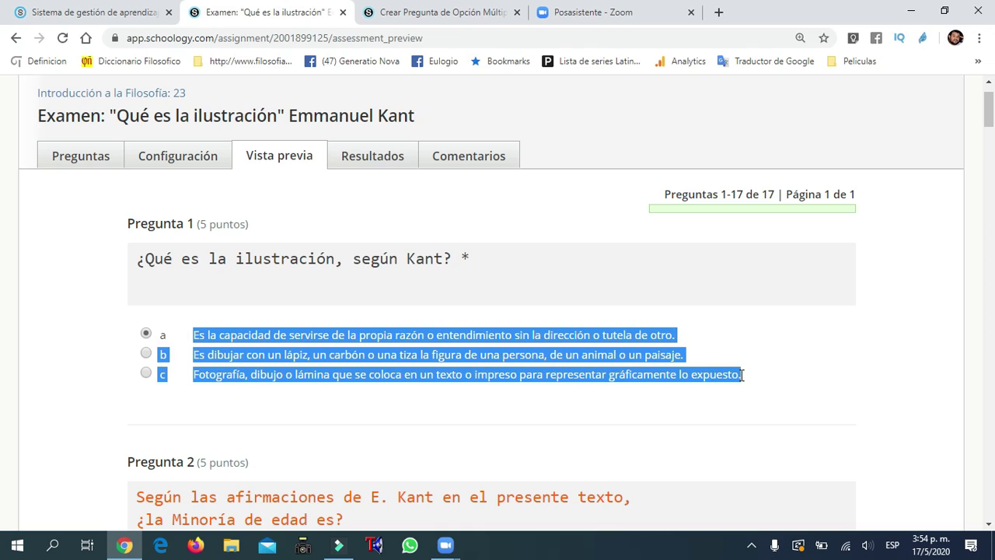
left_click(433, 14)
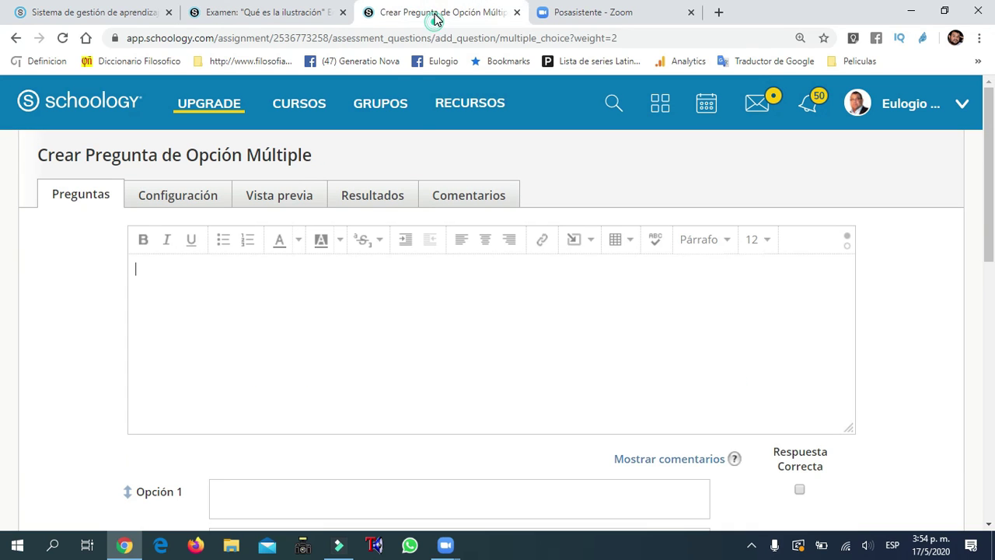
left_click(315, 304)
left_click(345, 505)
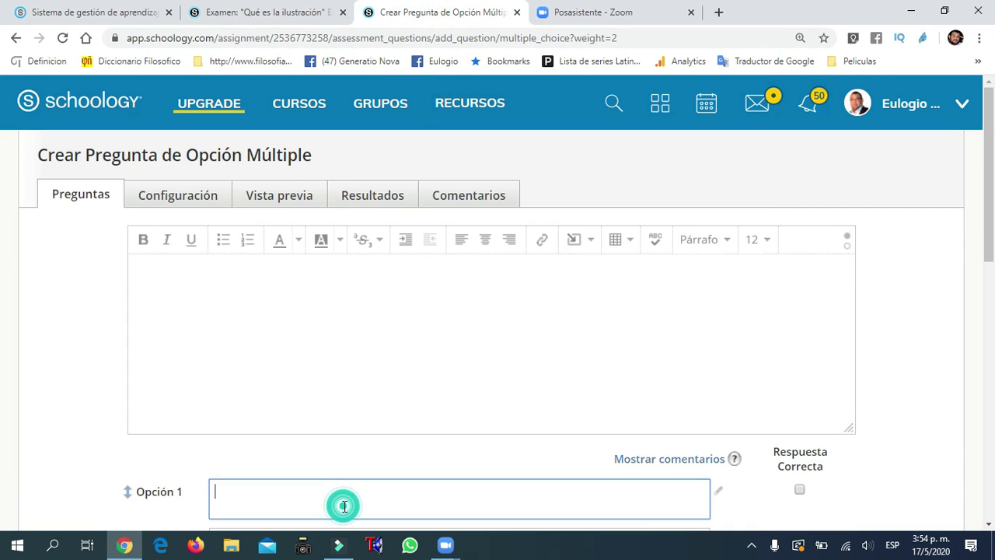
key("ctrl+v")
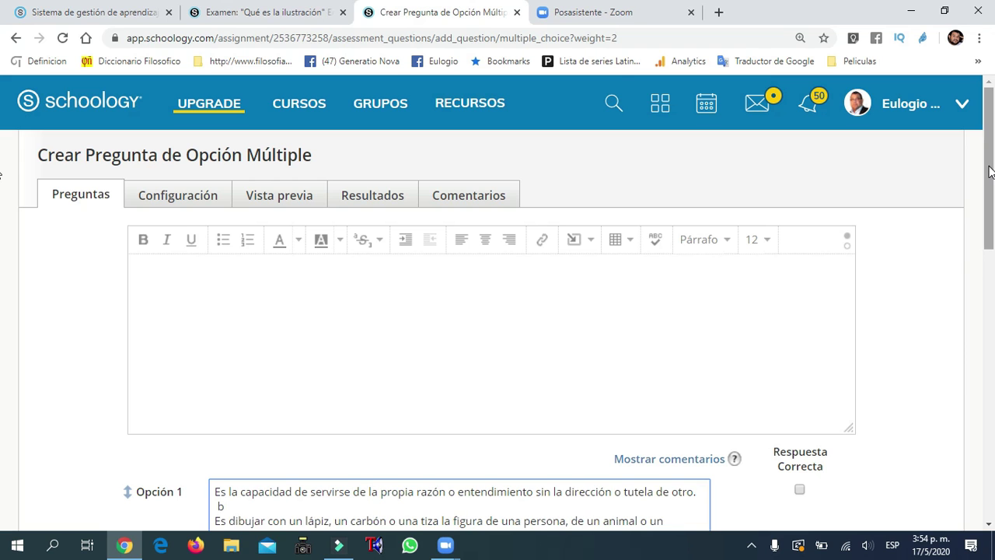
Move the second and third answers out of Opción 1 into Opción 2 and Opción 3, dropping the letters b and c.
left_click_drag(989, 97, 988, 231)
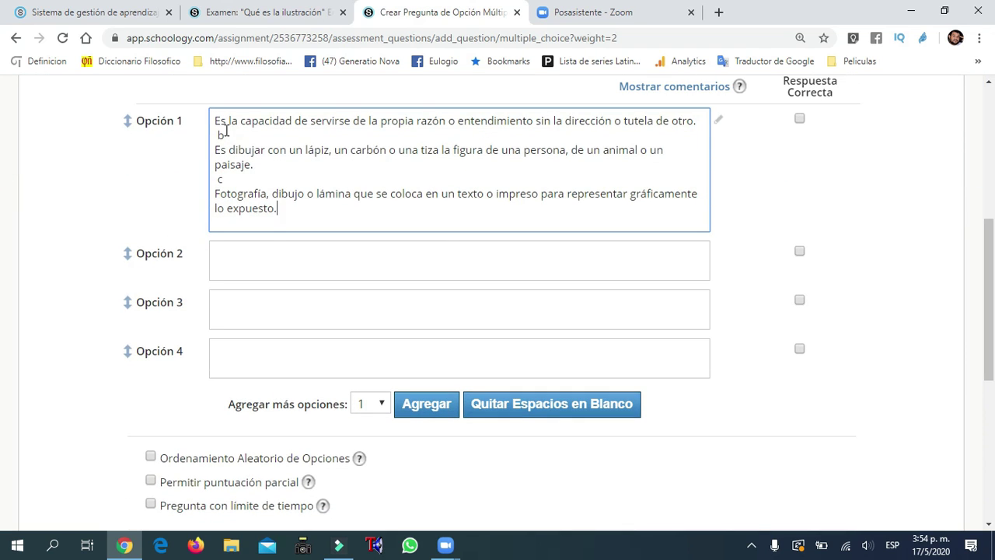
left_click_drag(219, 131, 334, 221)
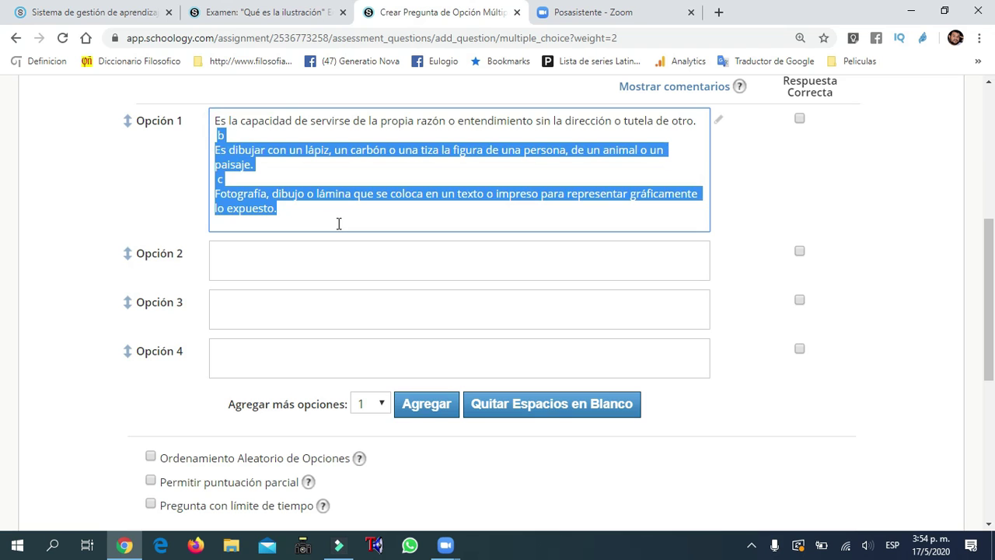
key("ctrl+x")
left_click(246, 179)
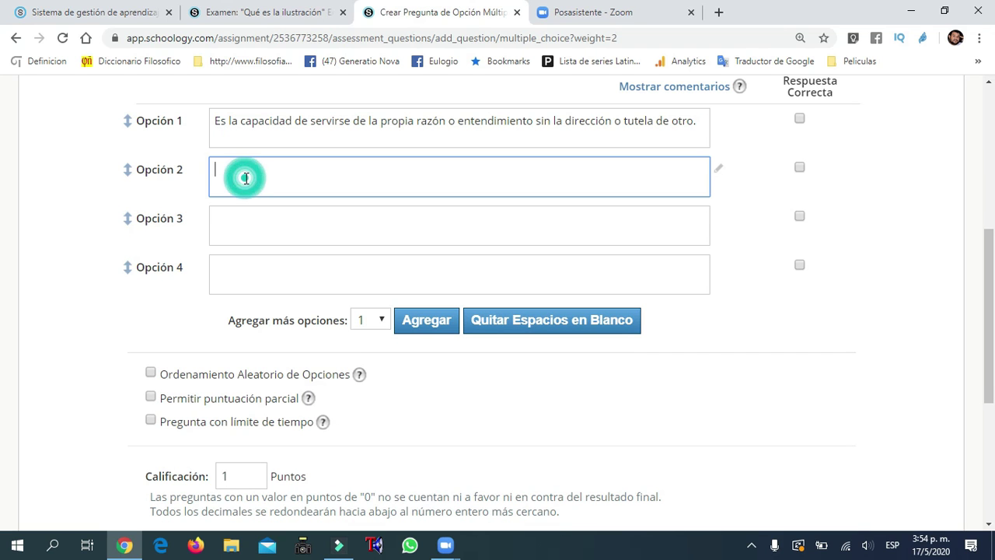
key("ctrl+v")
left_click(220, 168)
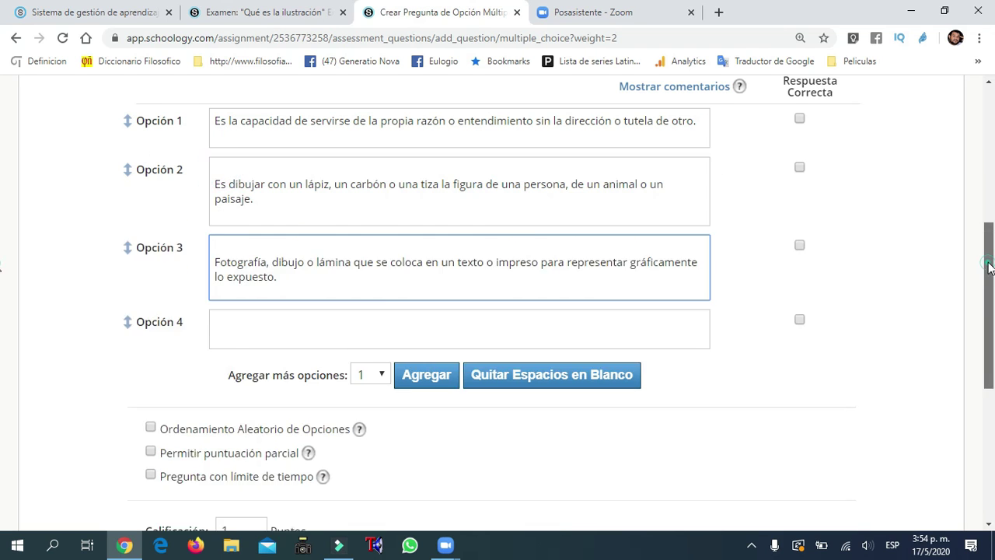
Copy the question "¿Qué es la ilustración, según Kant?" from Pregunta 1 of the exam into the multiple-choice question's text.
left_click(262, 13)
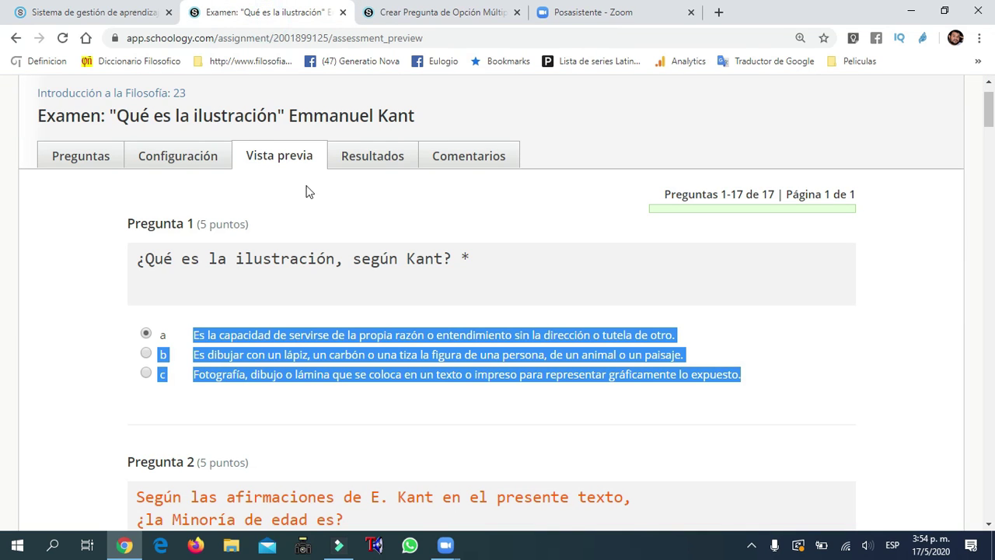
left_click_drag(454, 260, 112, 264)
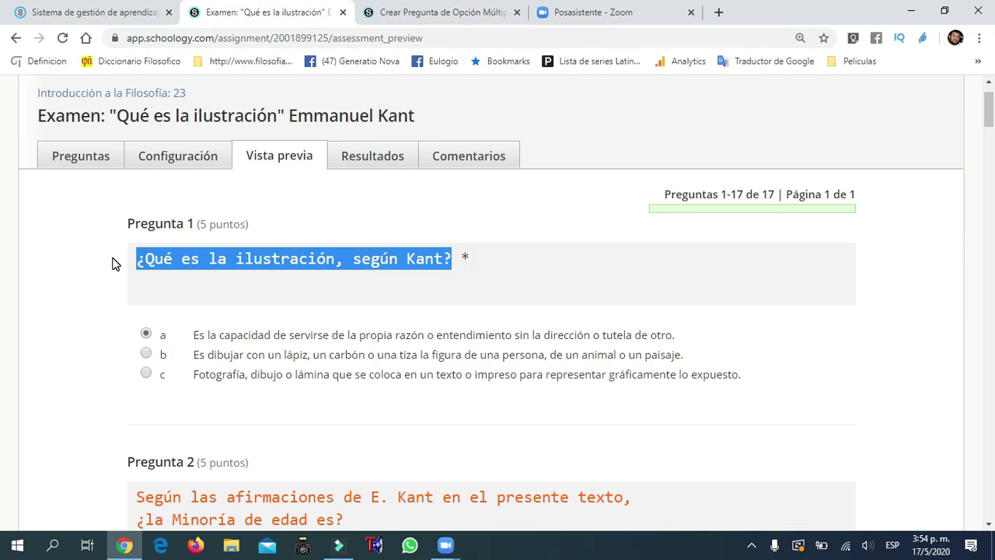
left_click(423, 12)
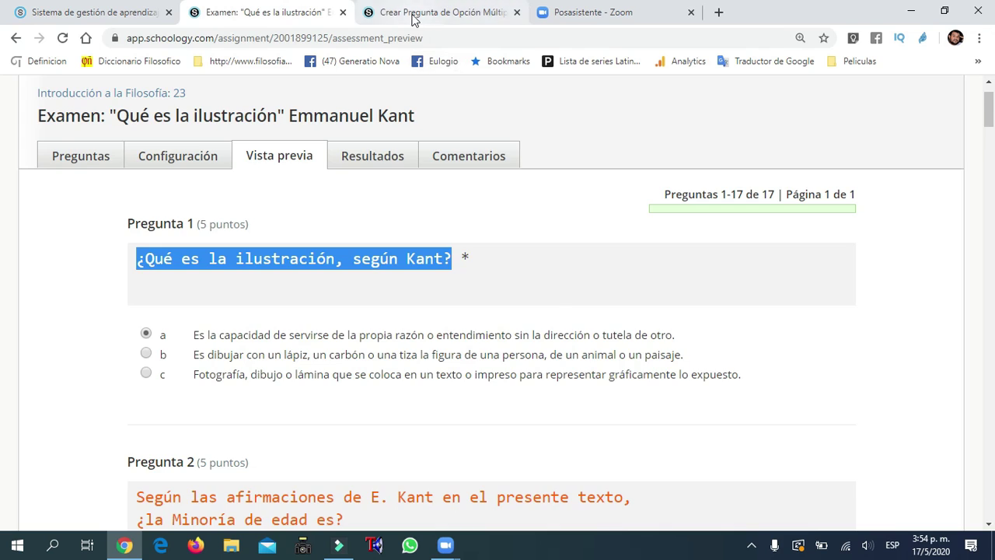
left_click(237, 277)
key("ctrl+v")
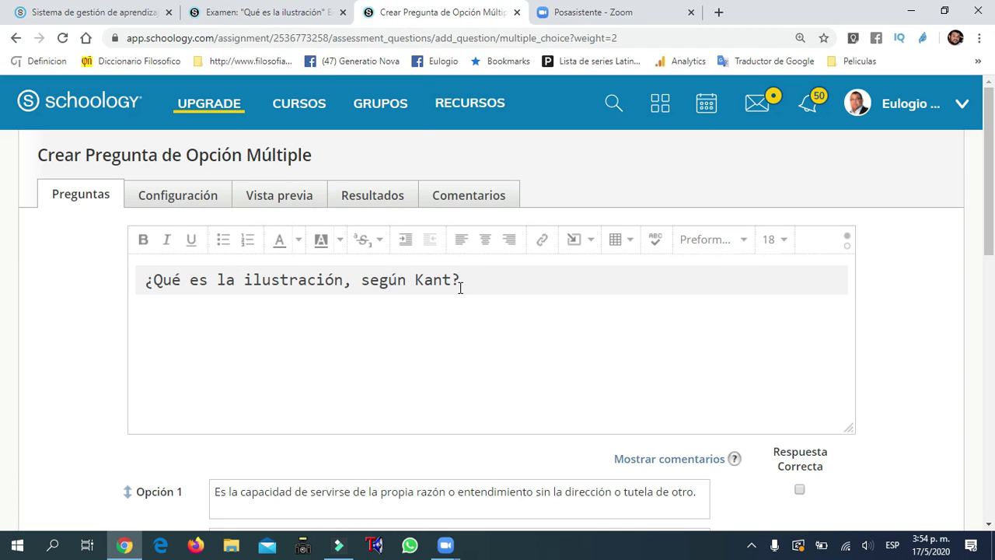
Change the pasted question text from preformatted to the Párrafo style.
triple_click(503, 291)
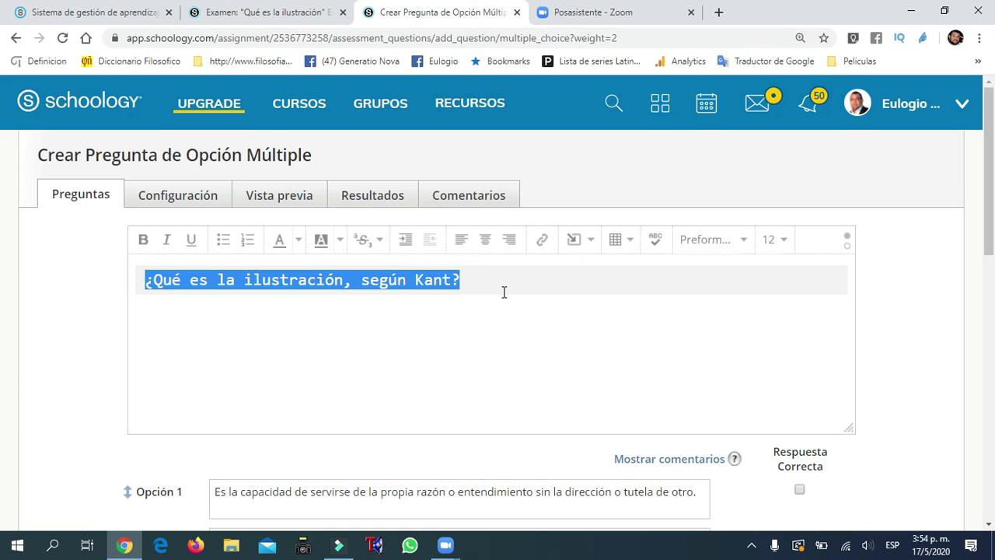
left_click(746, 245)
left_click(716, 272)
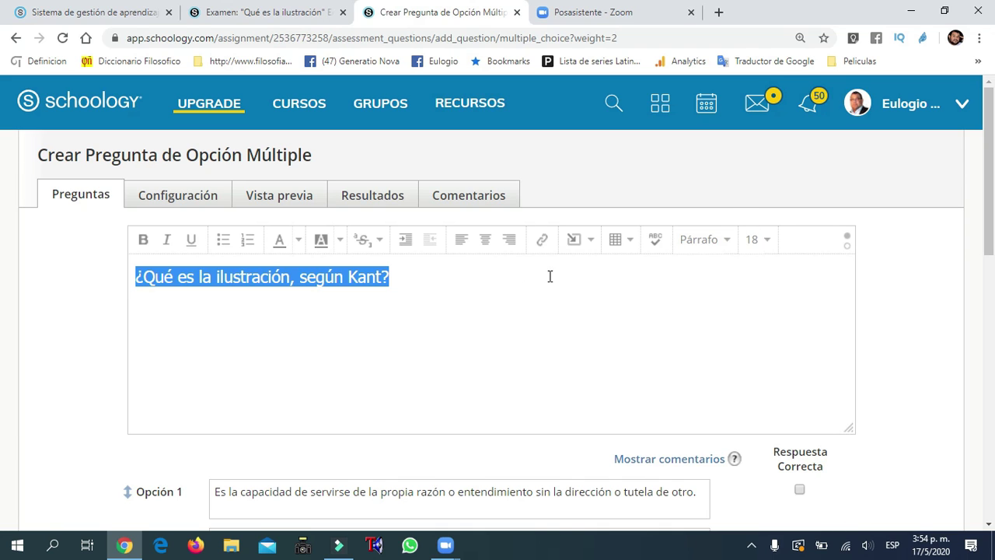
Enable random ordering of the answer options and set the question's score to 10 points.
left_click_drag(990, 218, 992, 339)
scroll(2, 346, "down", 2)
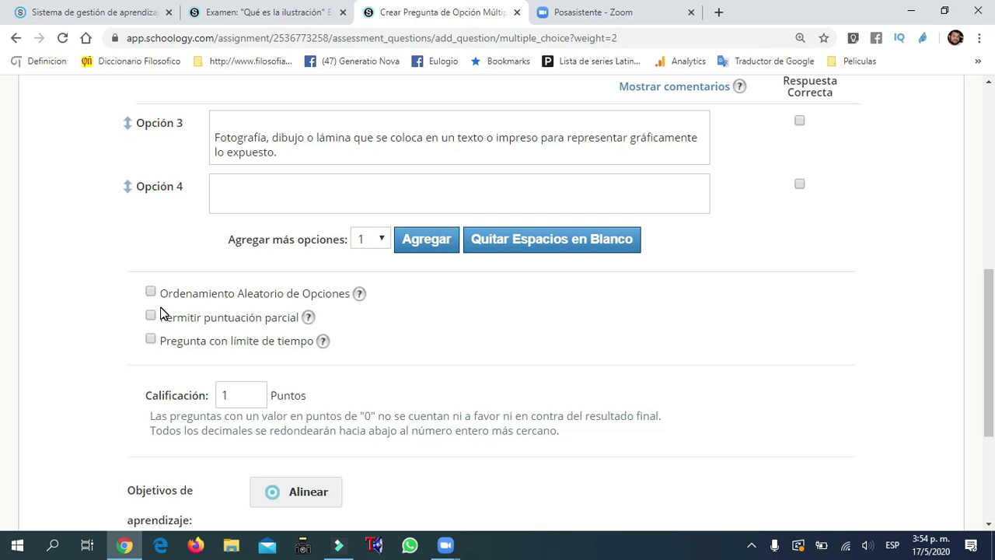
left_click(151, 293)
left_click(236, 389)
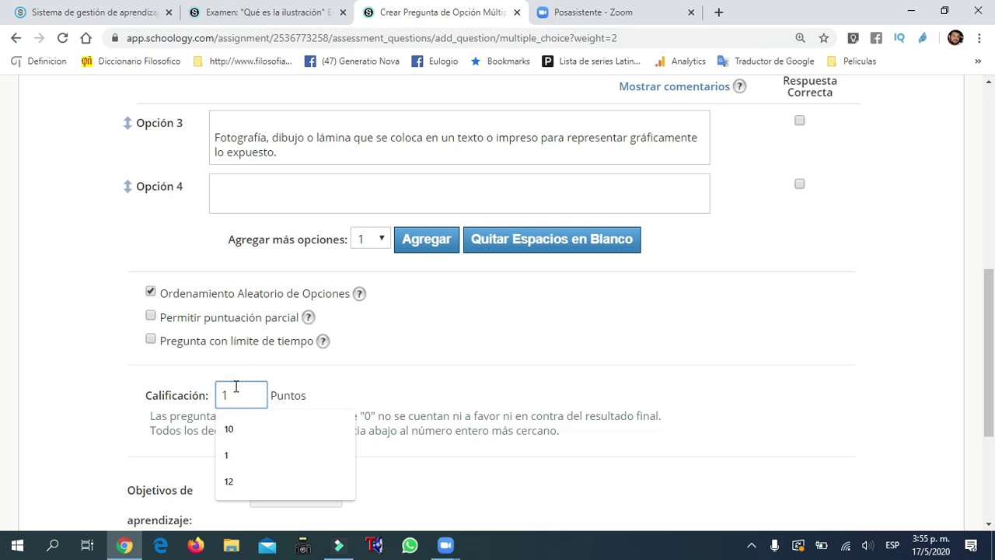
double_click(228, 393)
type("10")
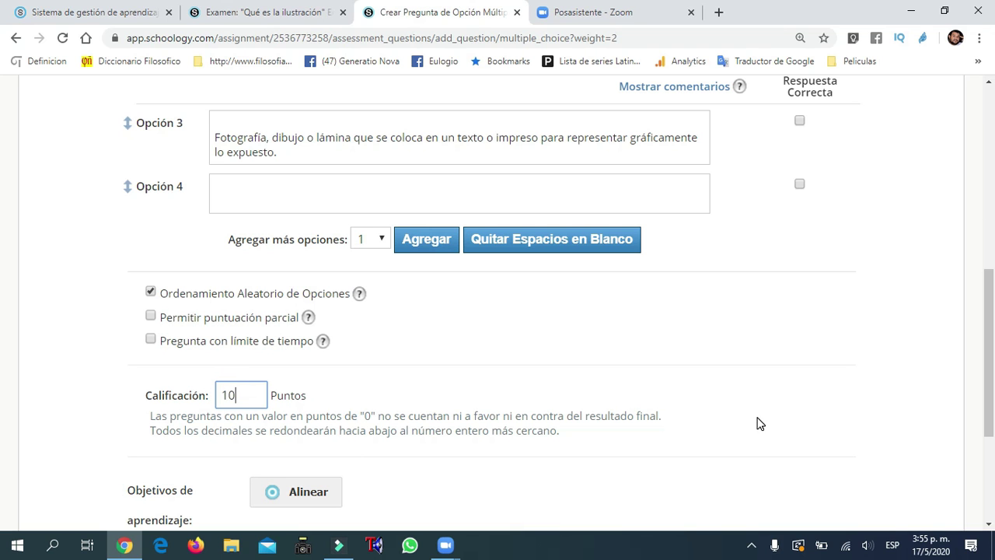
Try to create the multiple-choice question, and remove its blank Opción 4.
left_click_drag(989, 334, 989, 263)
left_click_drag(991, 195, 991, 403)
left_click(440, 408)
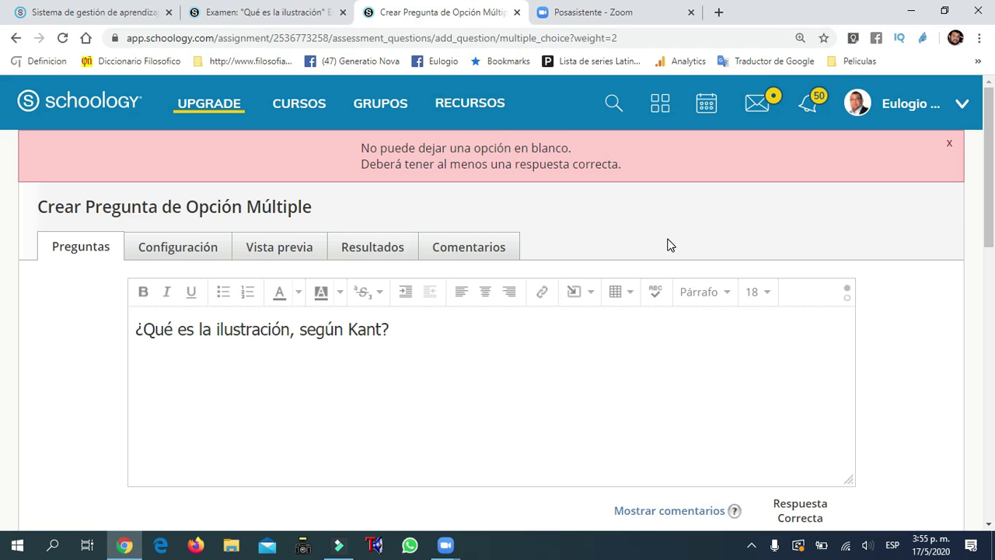
left_click_drag(984, 180, 984, 356)
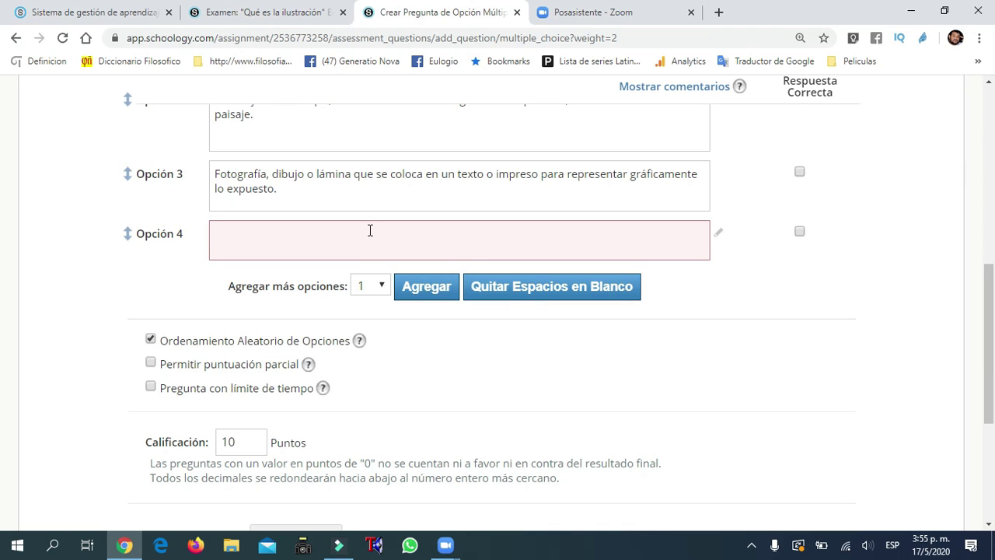
left_click(533, 290)
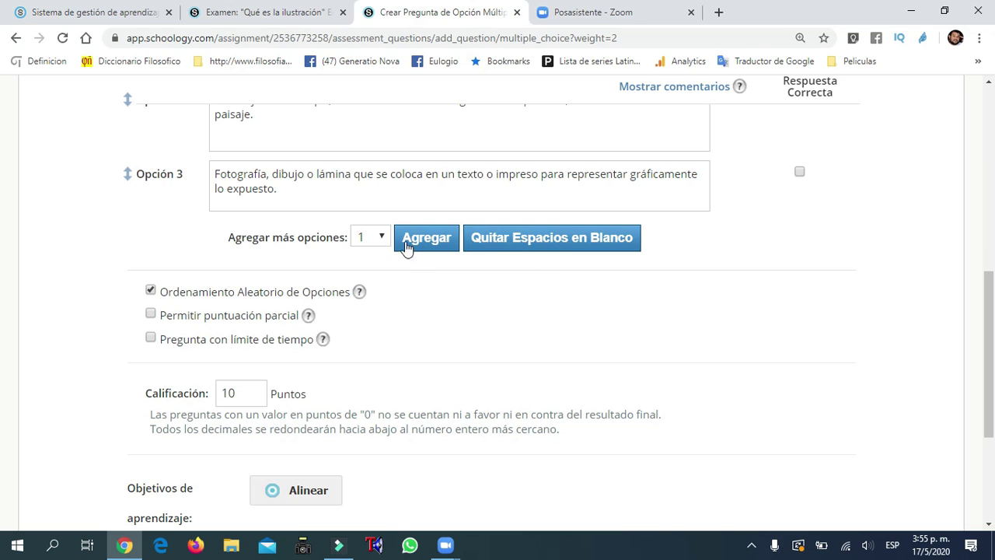
Add three more answer options to the question and remove the blank ones again.
left_click(380, 237)
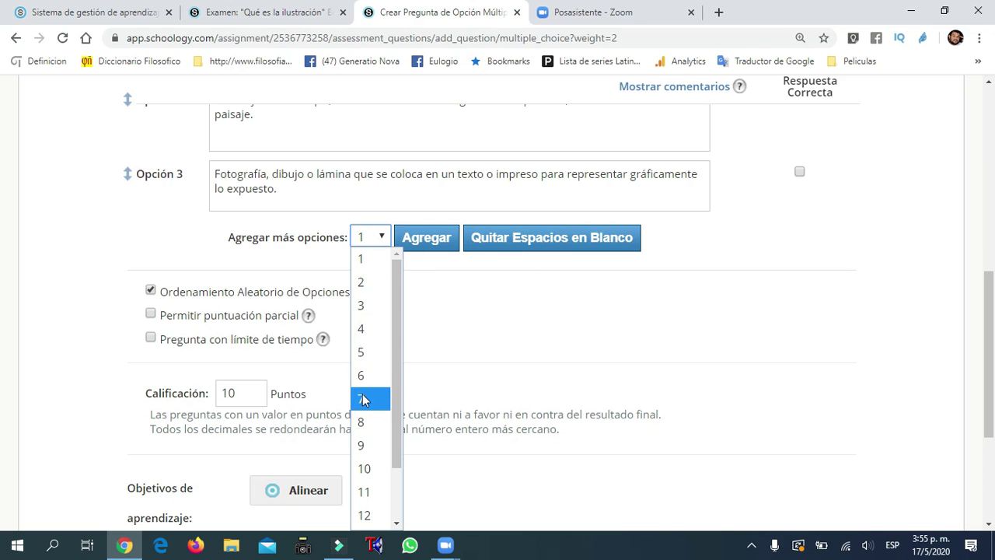
left_click(363, 304)
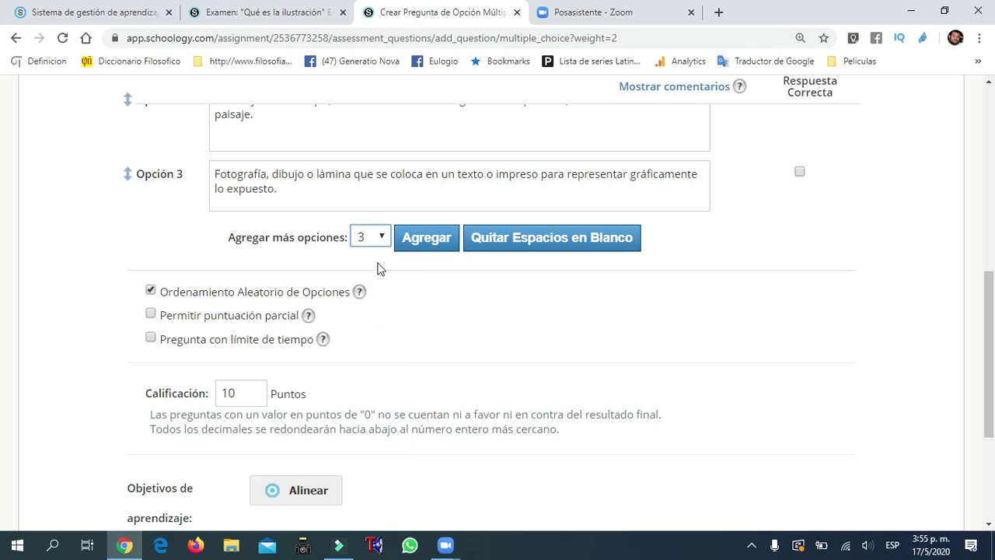
left_click(426, 239)
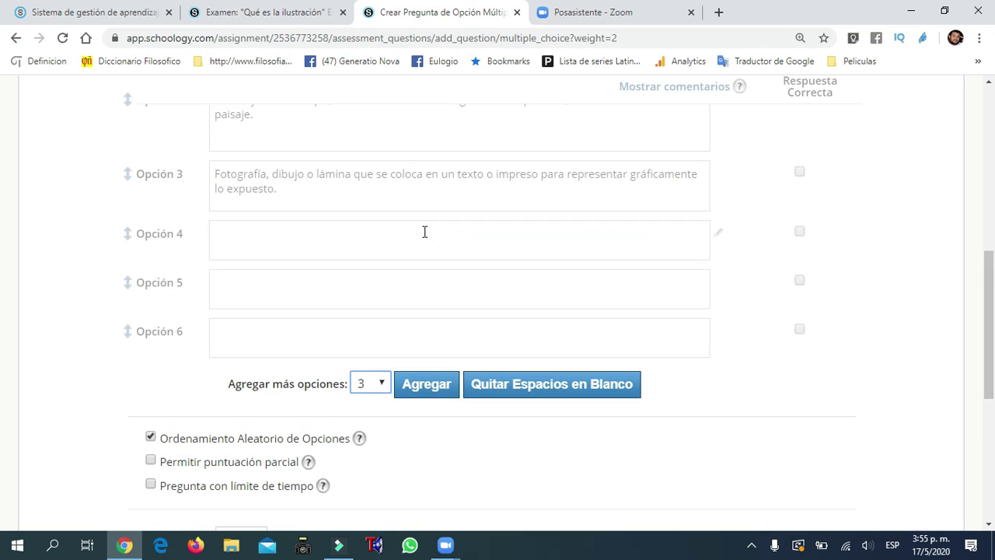
left_click(505, 390)
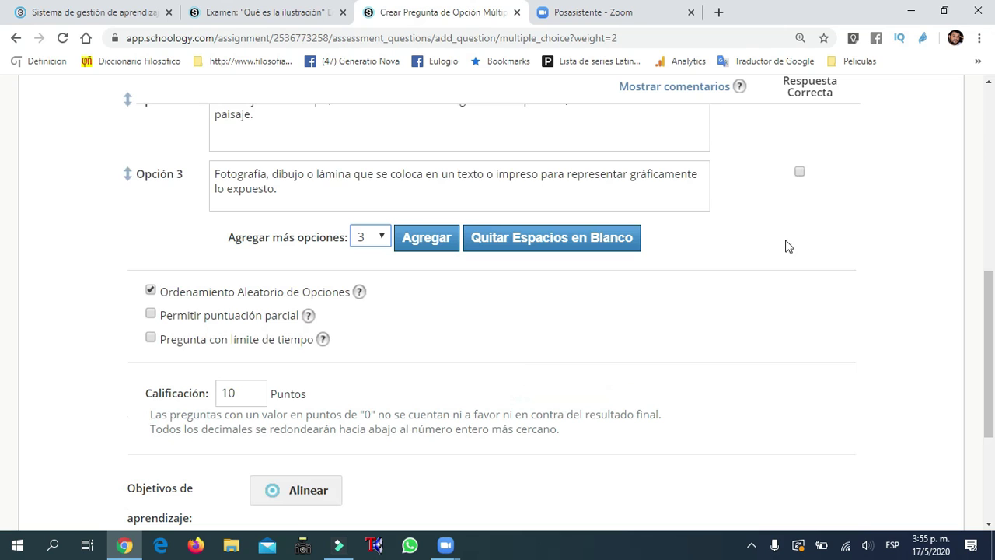
Try once more to create the question, and mark Opción 1 as its correct answer.
scroll(986, 322, "down", 3)
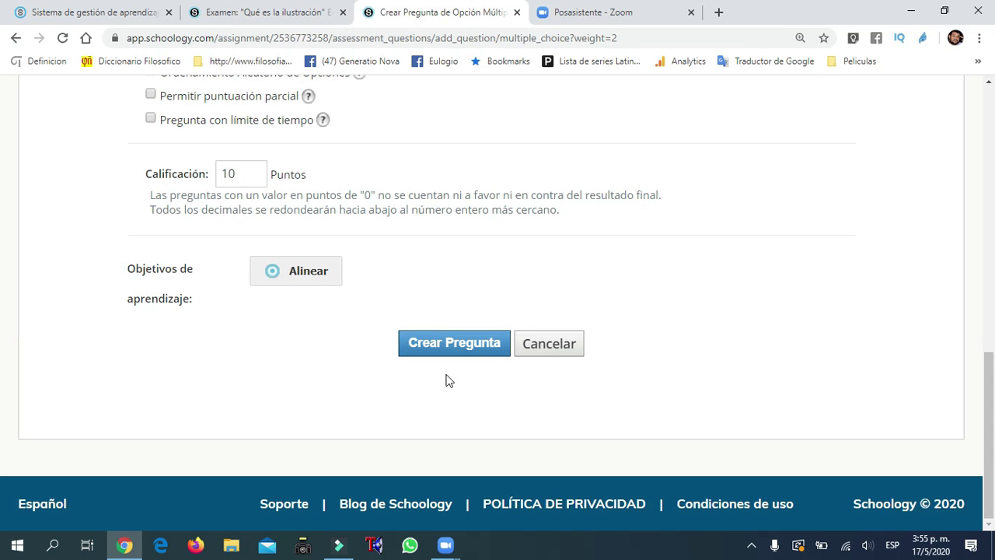
left_click(446, 342)
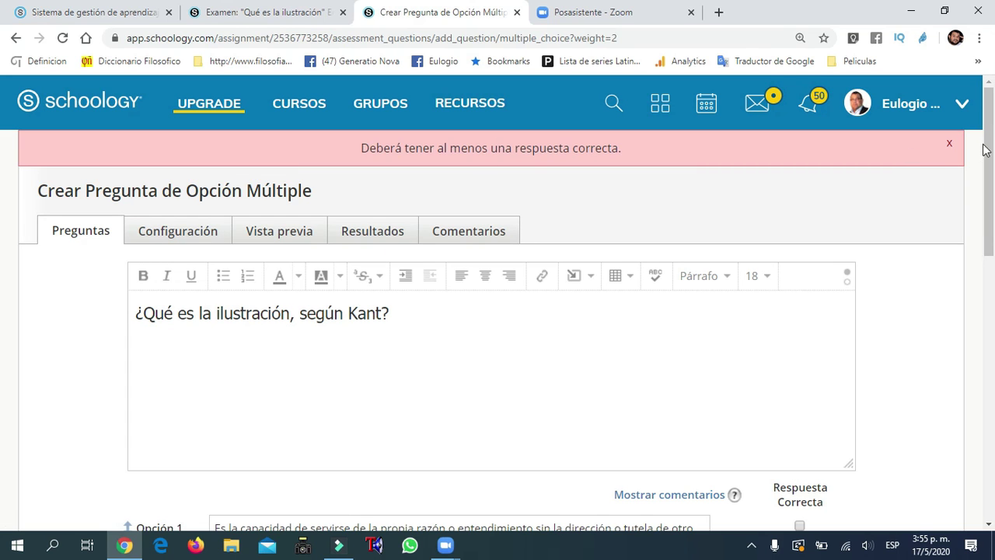
left_click_drag(984, 149, 994, 238)
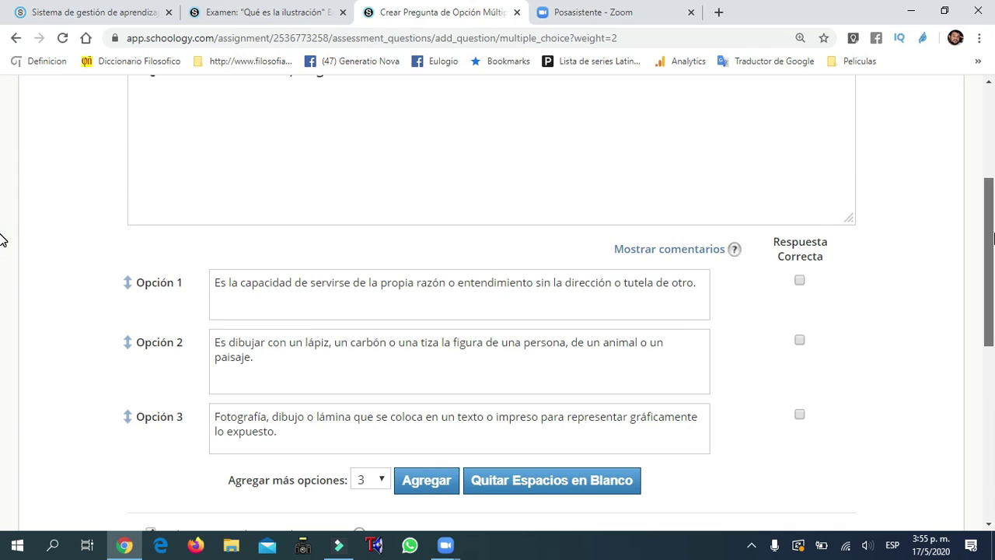
left_click(800, 280)
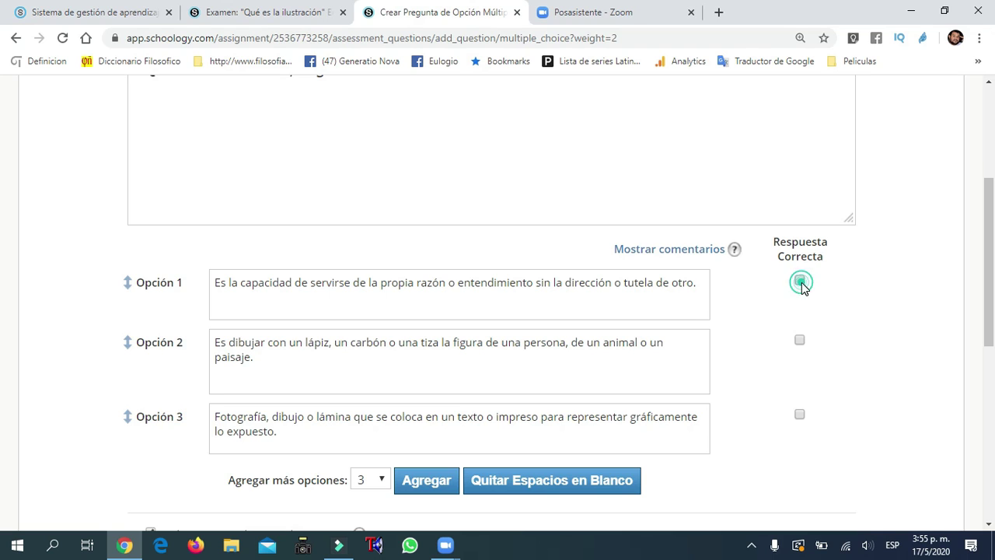
Correct the last word of Opción 1 to "otros" and create the multiple-choice question.
left_click(692, 284)
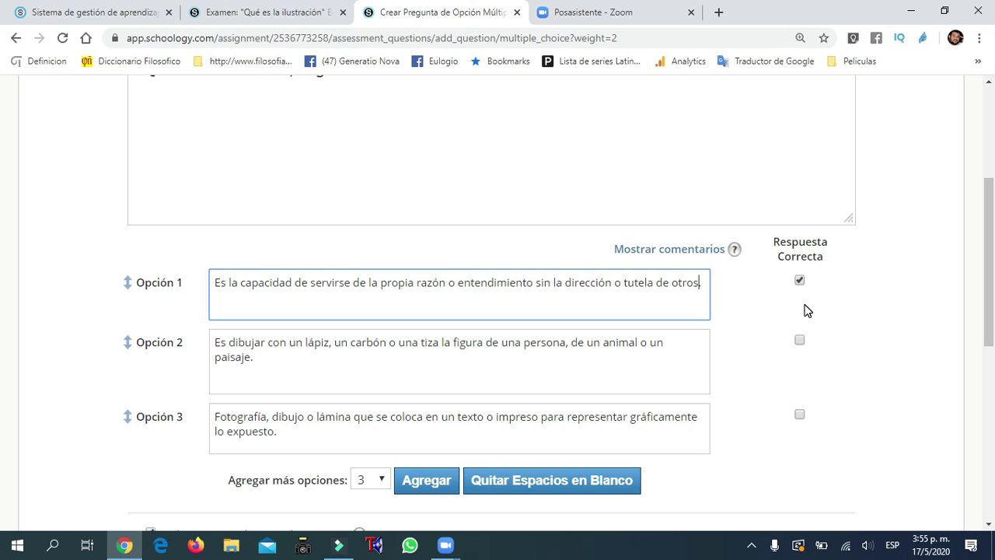
left_click_drag(989, 236, 989, 393)
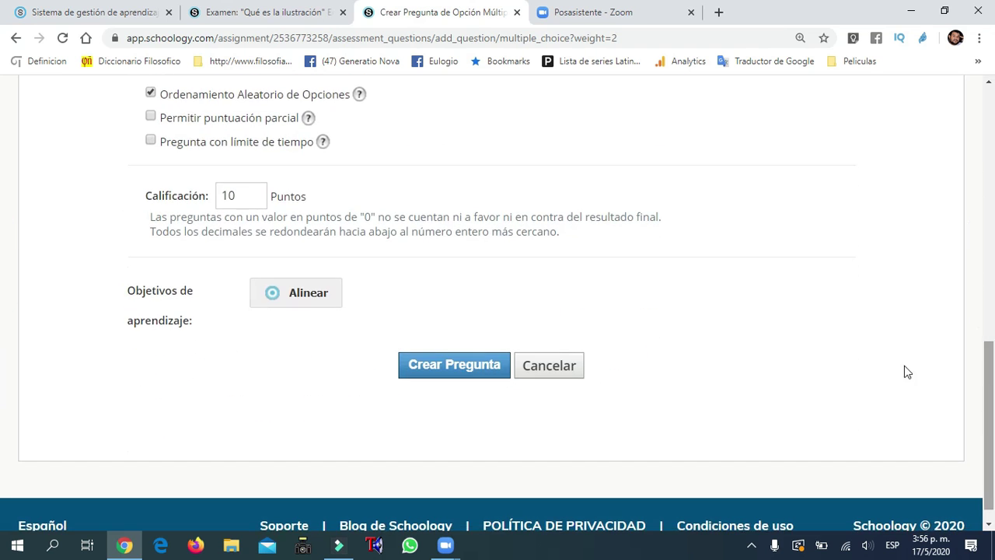
left_click(470, 366)
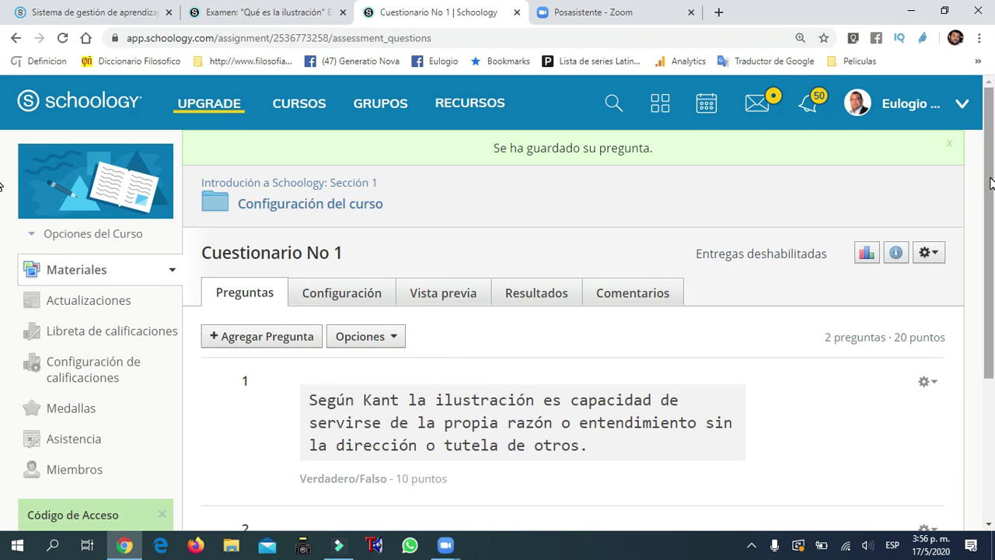
scroll(990, 210, "down", 3)
scroll(987, 196, "up", 3)
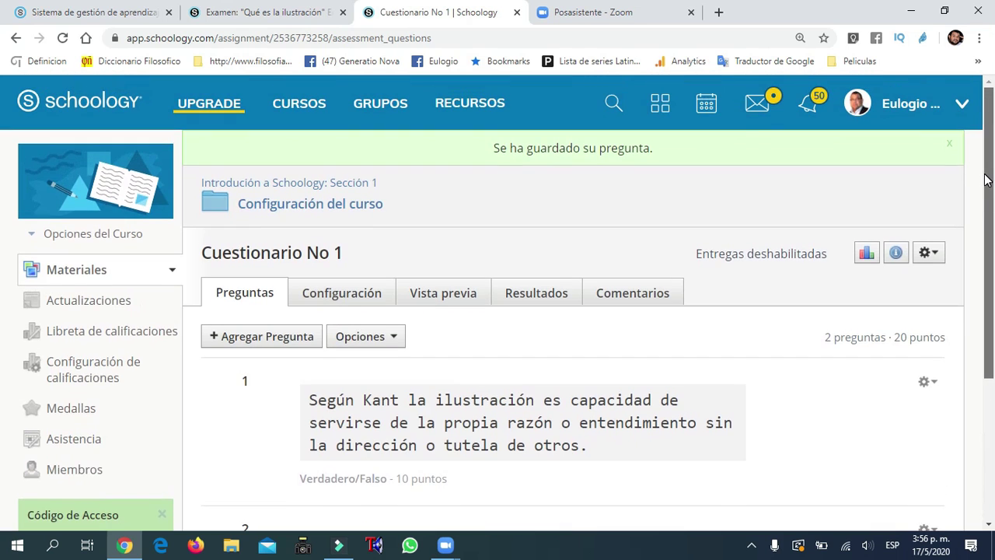
Copy Pregunta 4's text from the "Qué es la ilustración" exam, including the line "Existen 6 respuestas correctas".
left_click(294, 22)
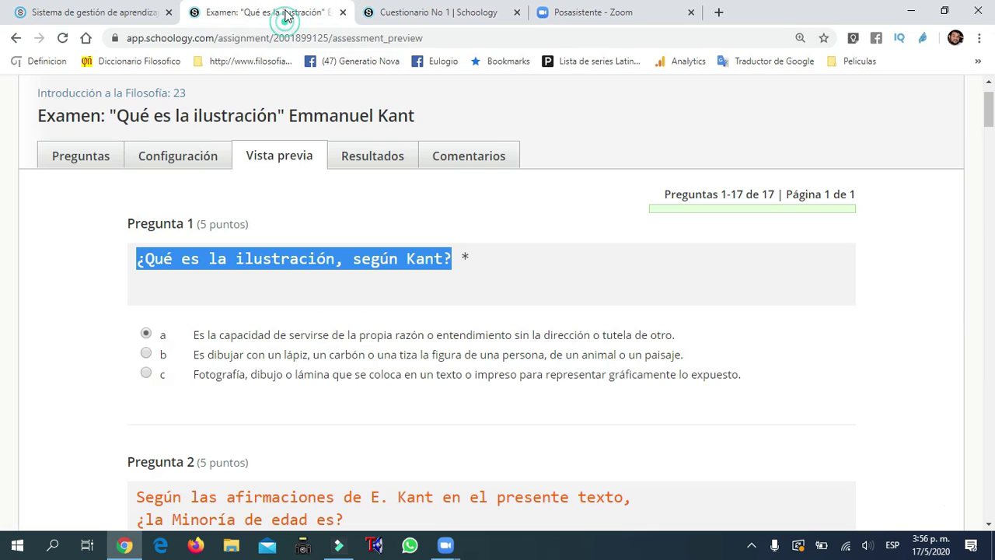
left_click_drag(990, 109, 989, 189)
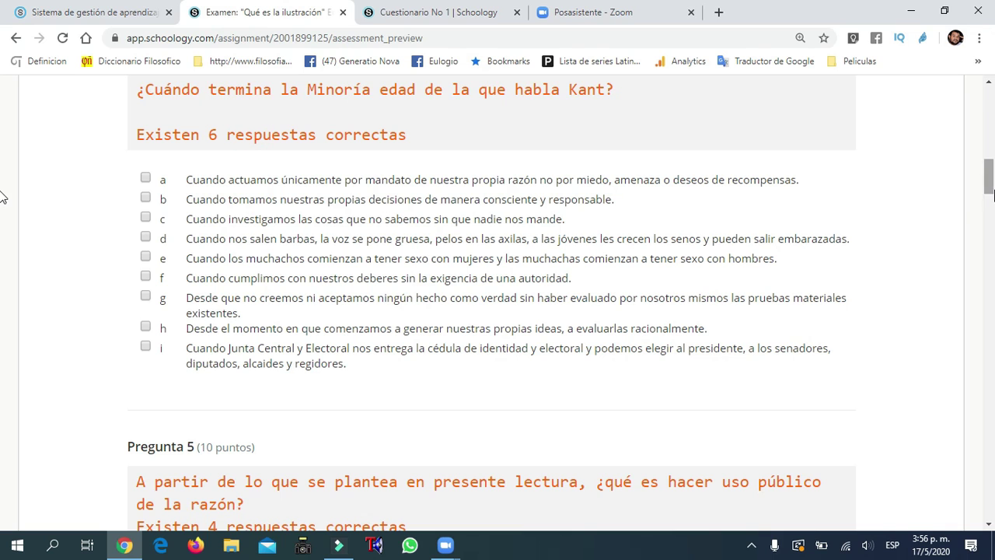
scroll(555, 190, "up", 1)
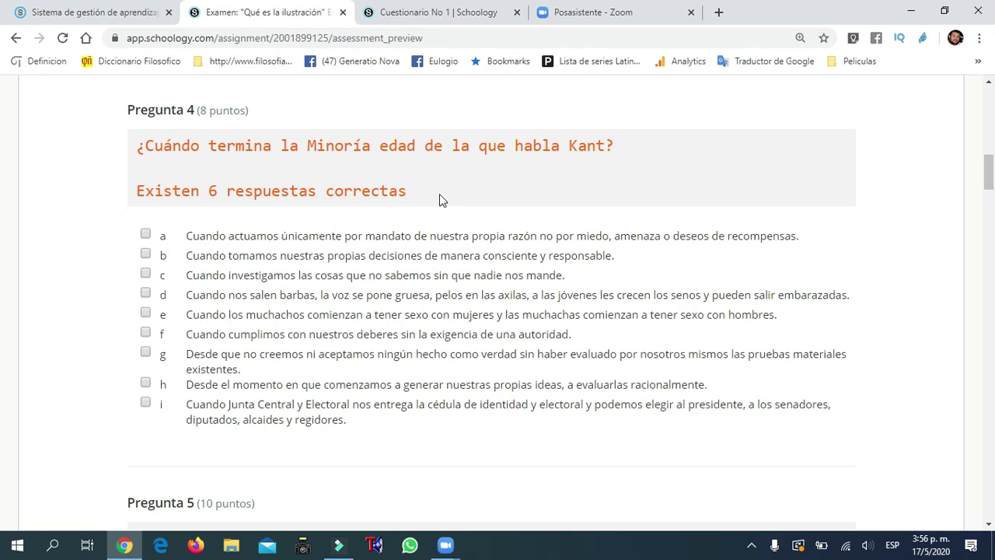
left_click_drag(407, 192, 123, 155)
key("ctrl+c")
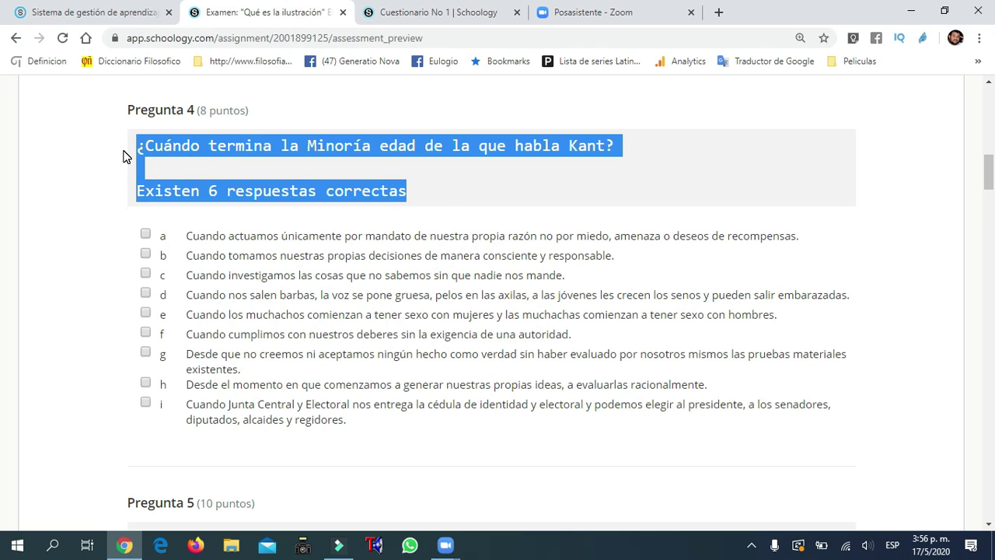
left_click(123, 155)
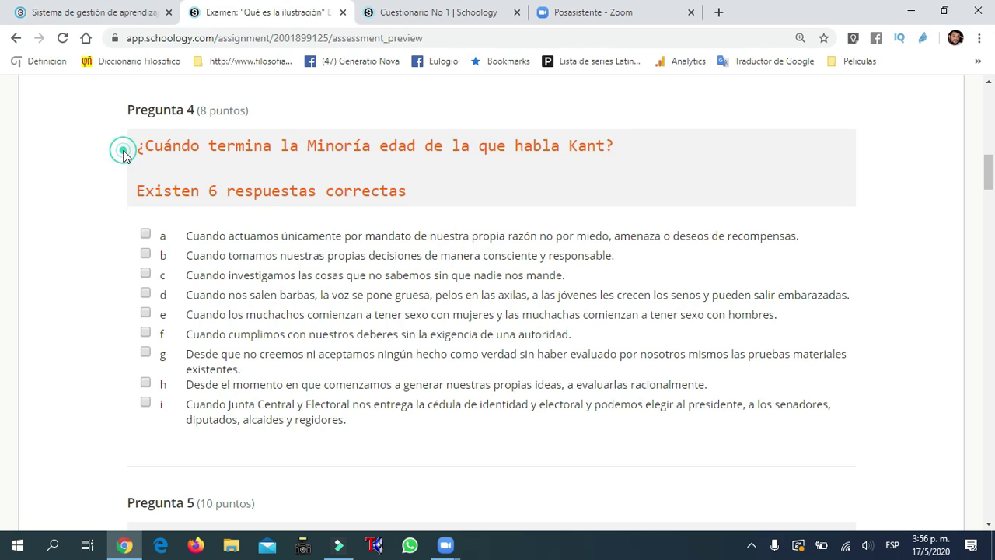
Start a new Opción múltiple question in Cuestionario No 1 and paste the copied Pregunta 4 text as its question.
left_click(418, 13)
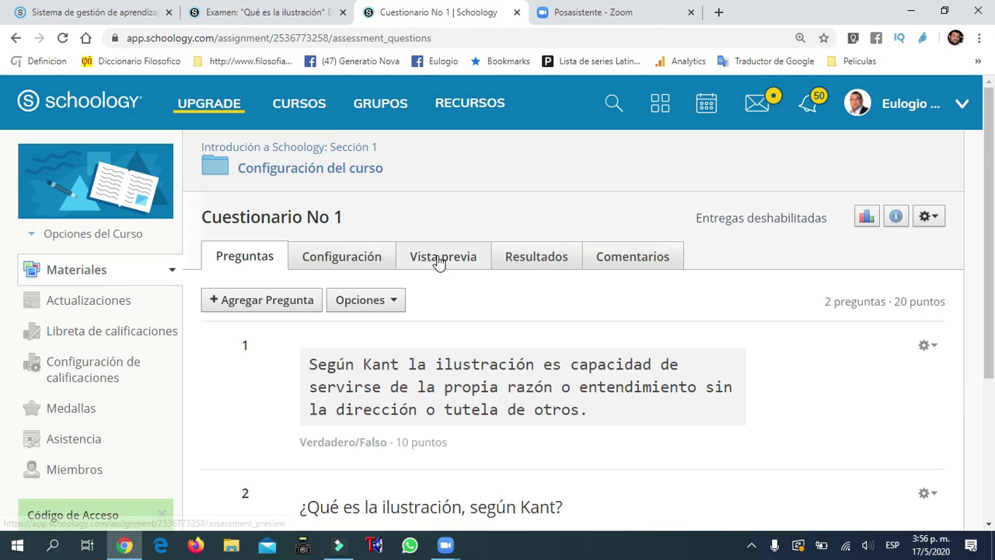
left_click(300, 303)
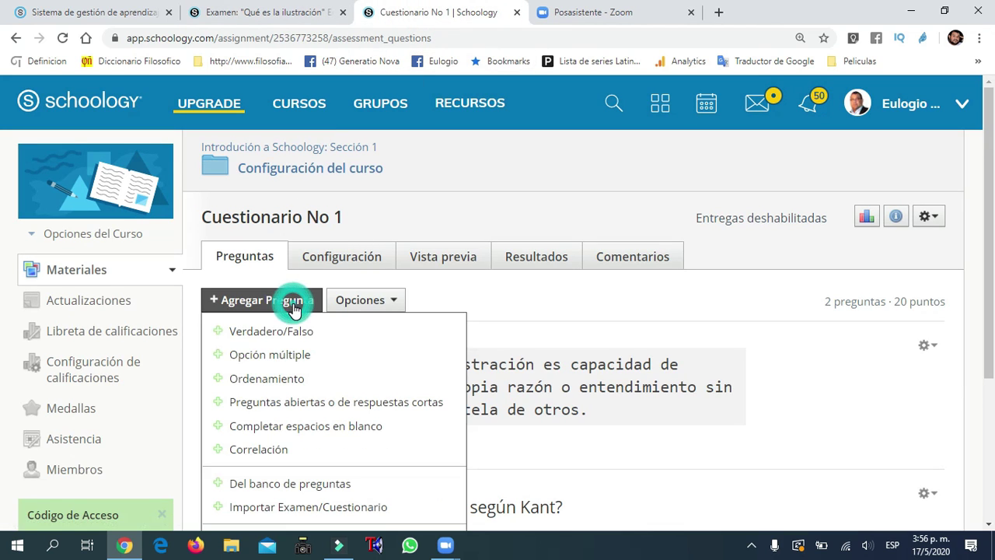
left_click(283, 355)
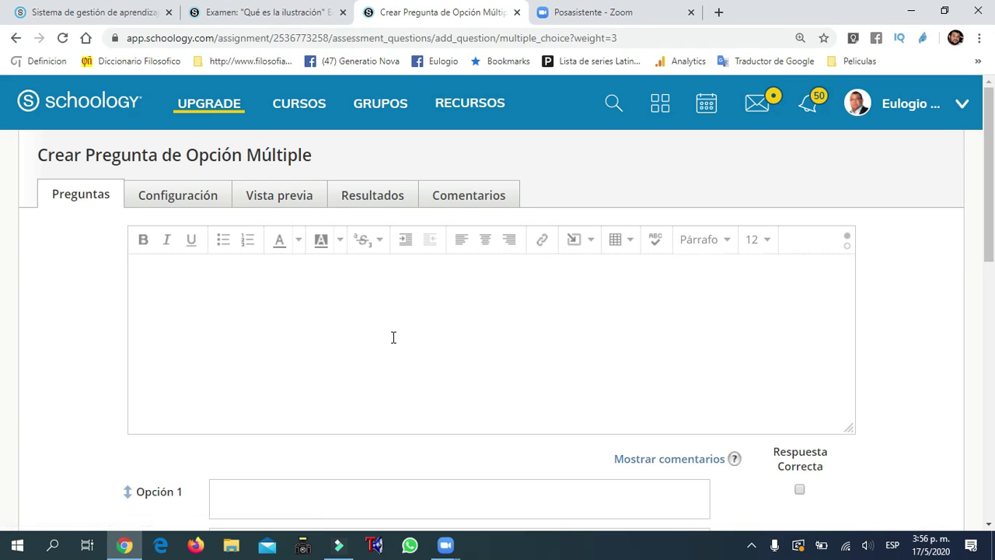
left_click(356, 345)
key("ctrl+v")
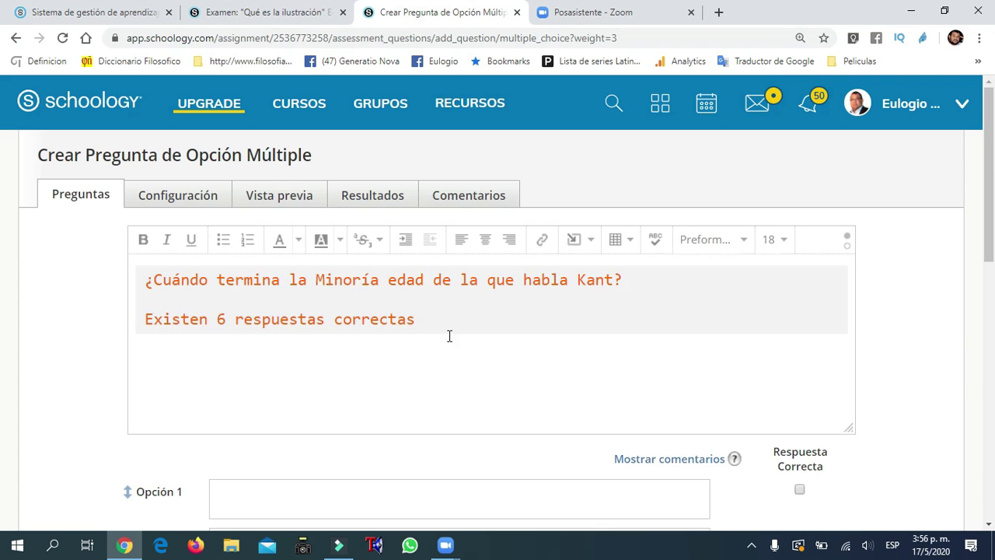
Change the style of the entire pasted question text to Párrafo.
key("ctrl+a")
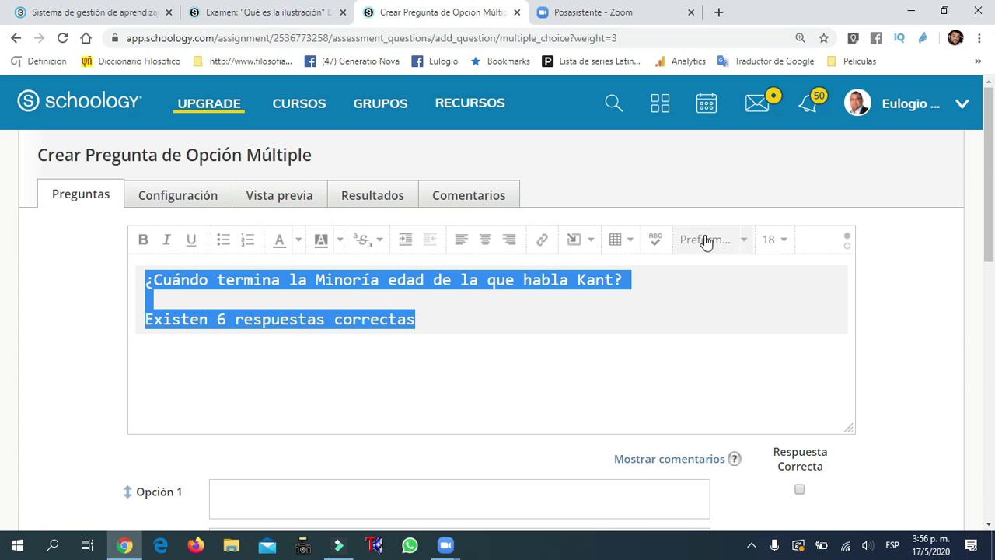
left_click(743, 247)
left_click(714, 271)
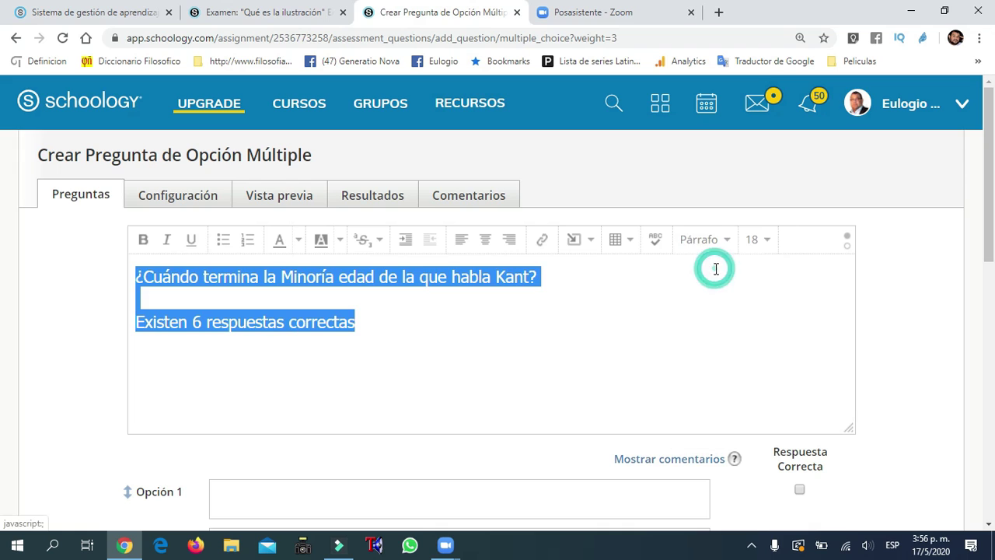
left_click(457, 322)
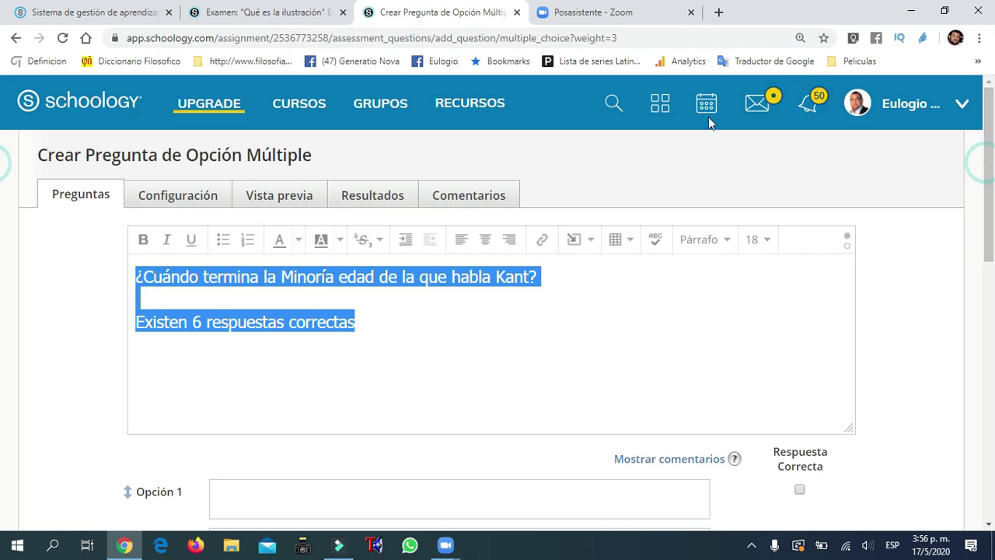
Copy all the answers of Pregunta 4 from the original exam and paste them into Opción 1 of the new question.
left_click(288, 12)
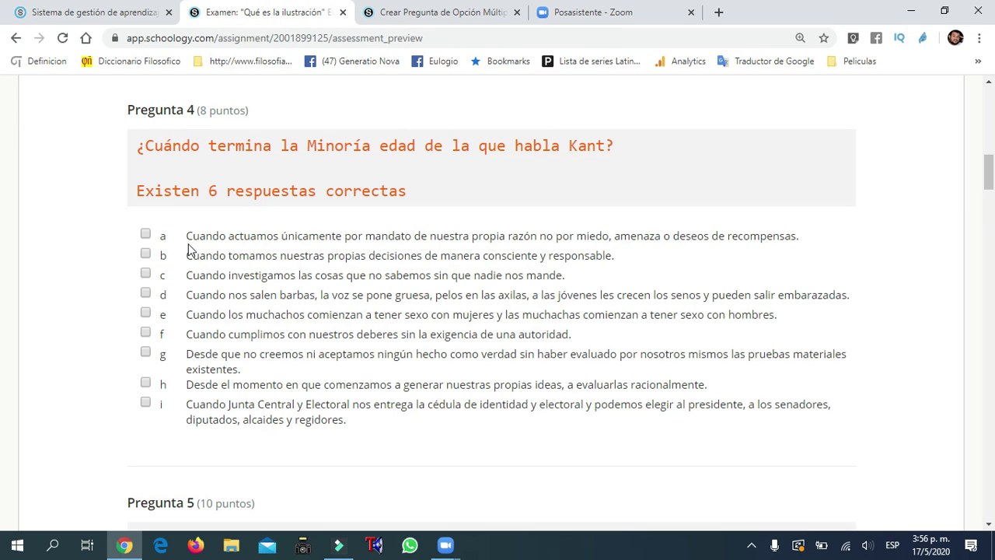
left_click_drag(188, 235, 348, 420)
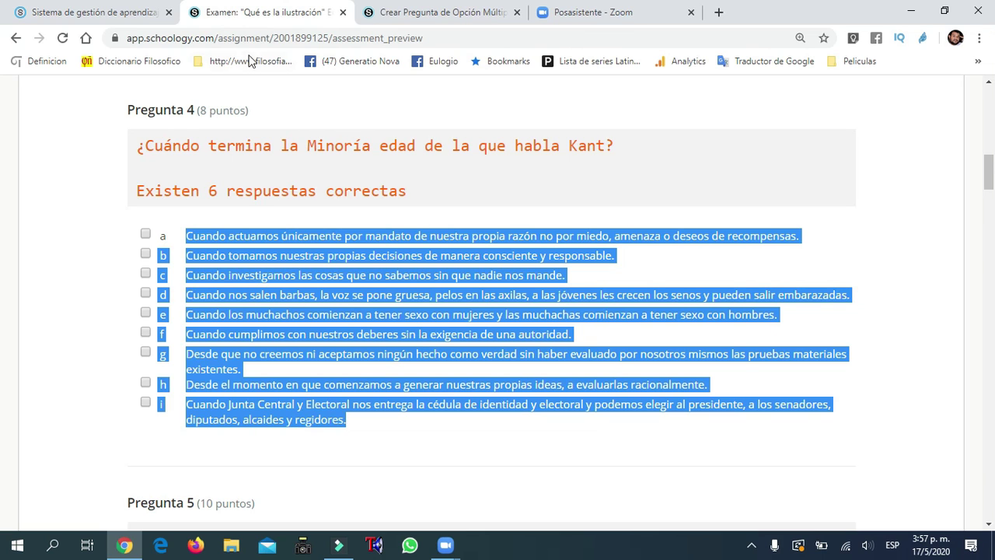
left_click(422, 12)
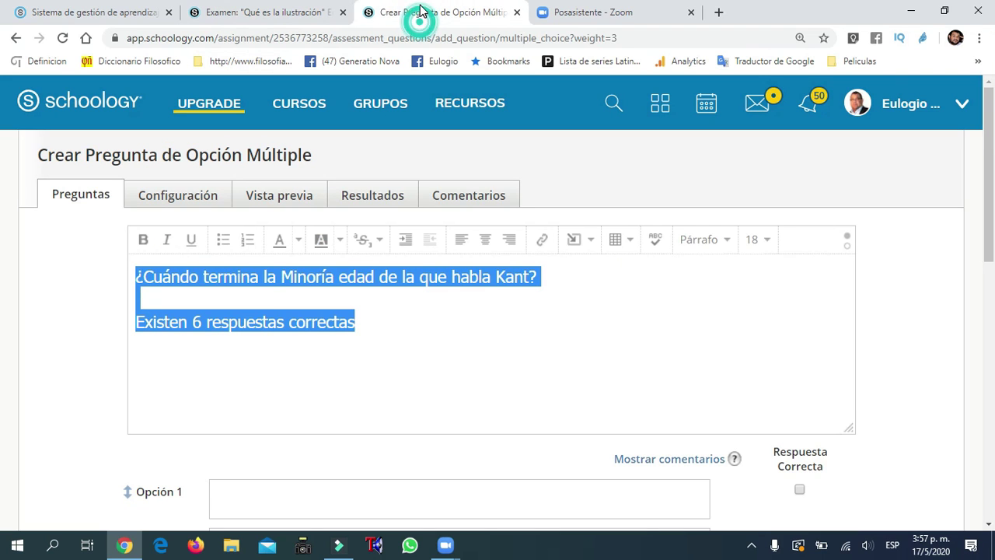
left_click(280, 486)
left_click_drag(990, 167, 992, 245)
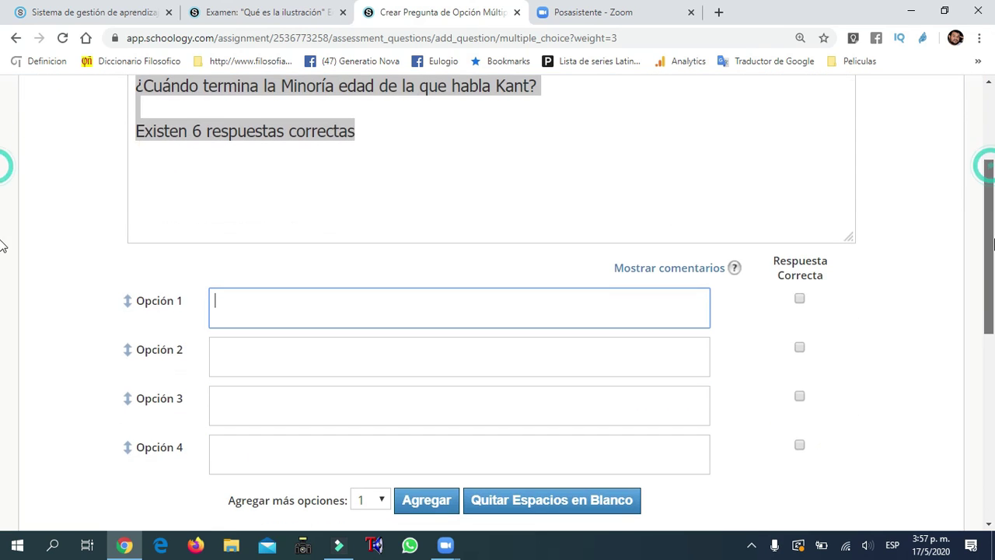
key("ctrl+v")
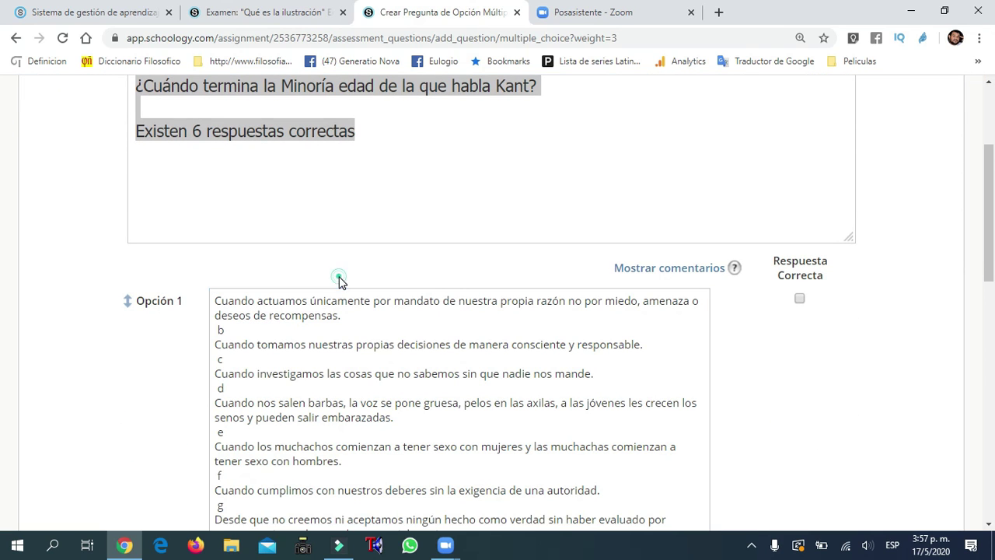
Move every answer after the first from Opción 1 into Opción 2, and clear the leading letter "b".
left_click_drag(217, 331, 471, 537)
scroll(472, 355, "down", 4)
left_click_drag(473, 355, 623, 292)
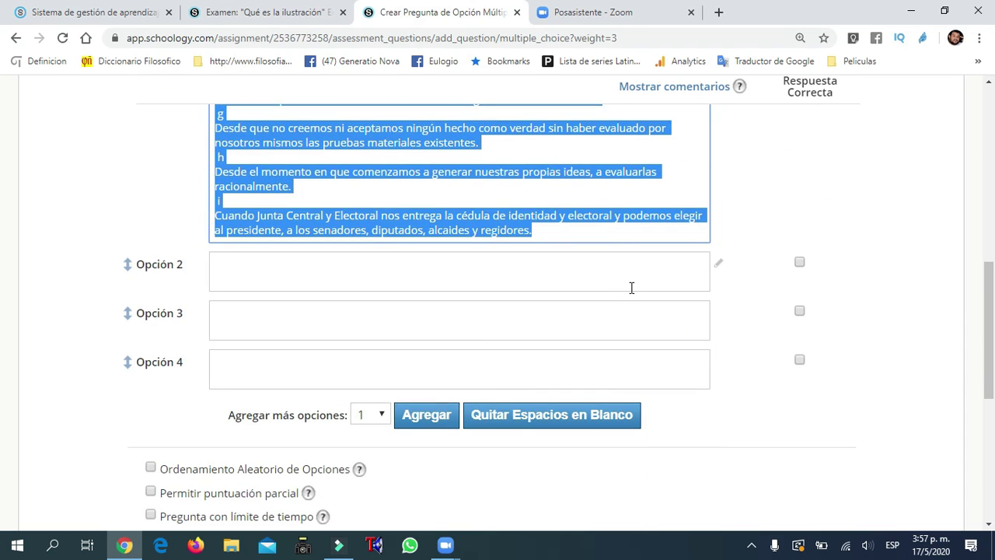
key("ctrl+x")
left_click_drag(990, 366, 992, 249)
left_click(310, 299)
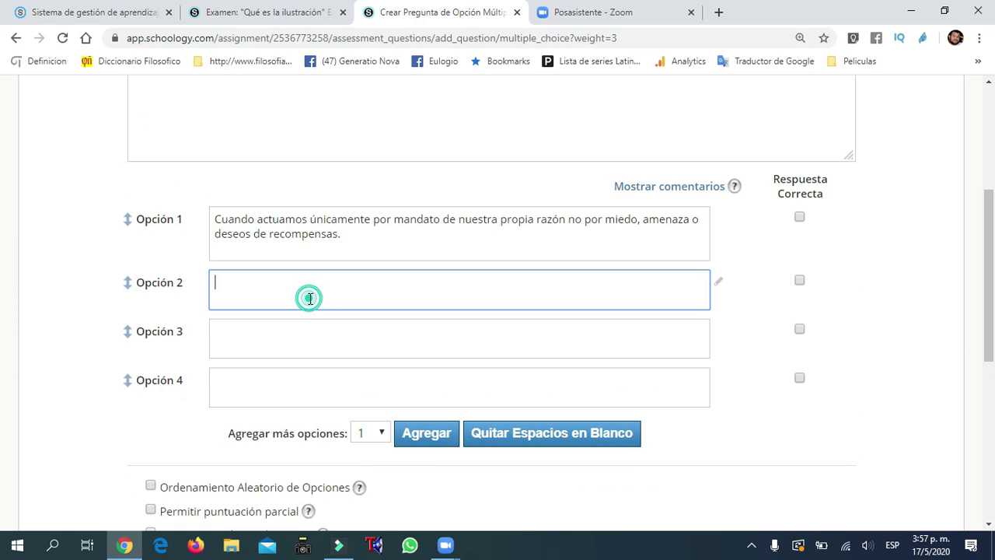
key("ctrl+v")
left_click_drag(233, 279, 133, 285)
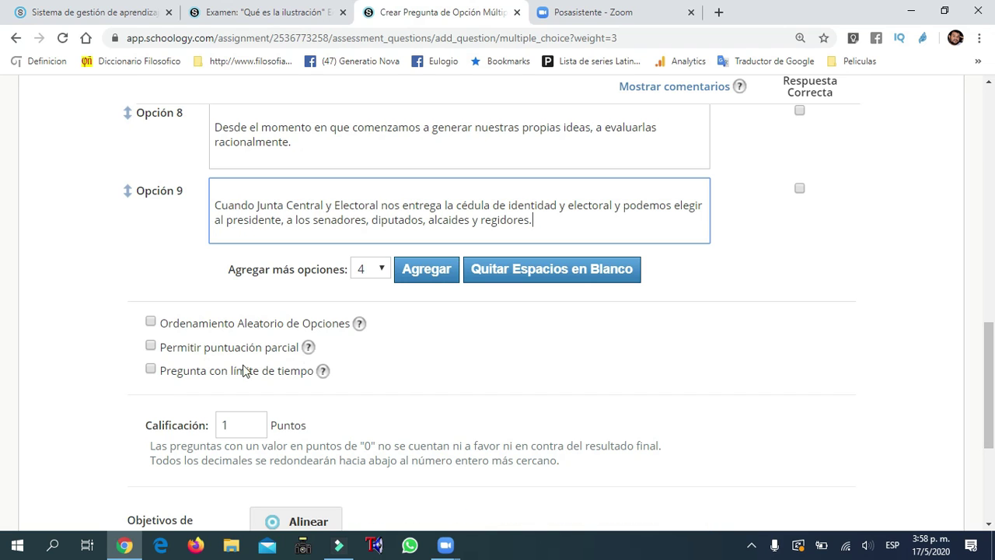
Enable random ordering of the options and partial scoring, and set the question's score to 10 points.
left_click(151, 328)
left_click(151, 311)
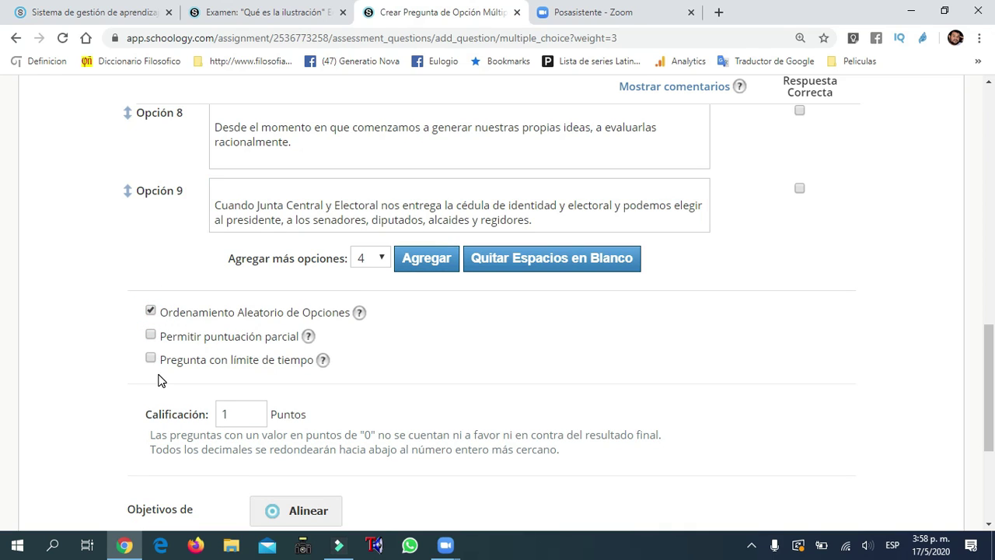
left_click(151, 335)
double_click(237, 414)
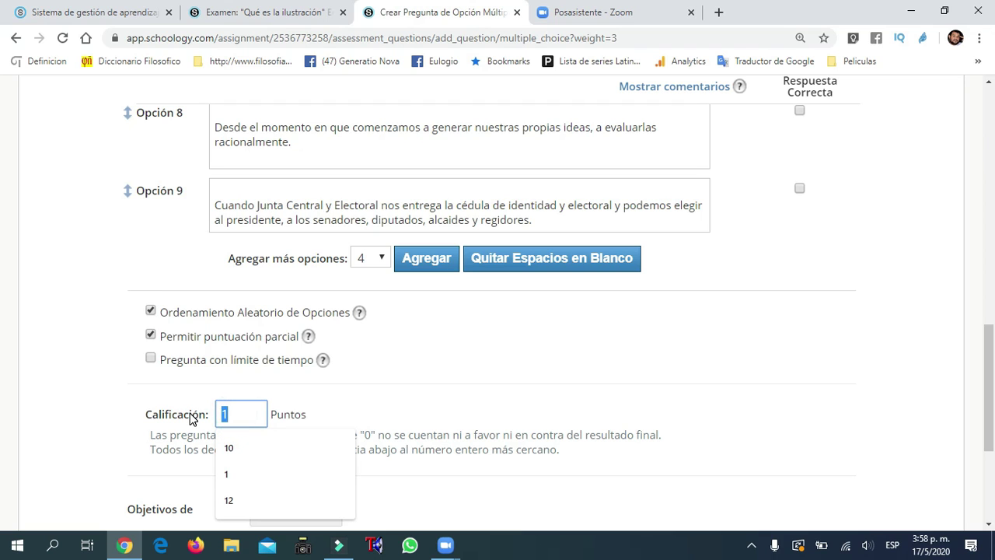
type("10")
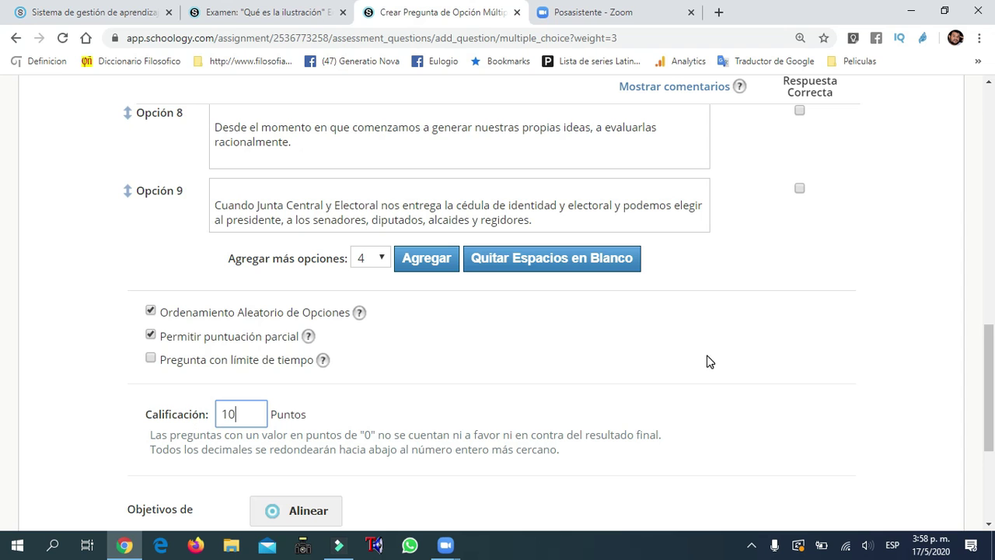
Change the question's score to 6 points.
mouse_move(991, 351)
left_mouse_down()
mouse_move(990, 190)
mouse_move(990, 344)
left_mouse_up()
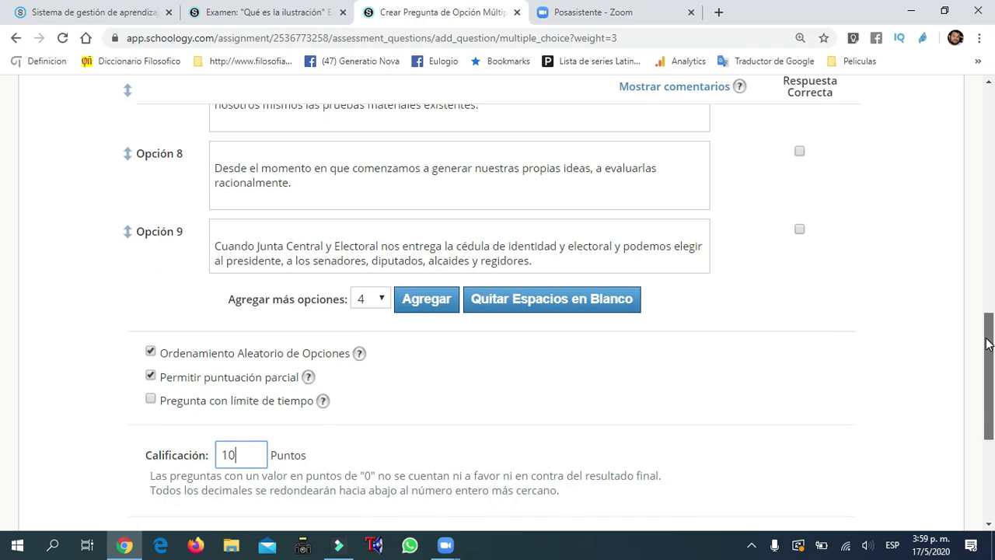
left_click_drag(238, 454, 211, 458)
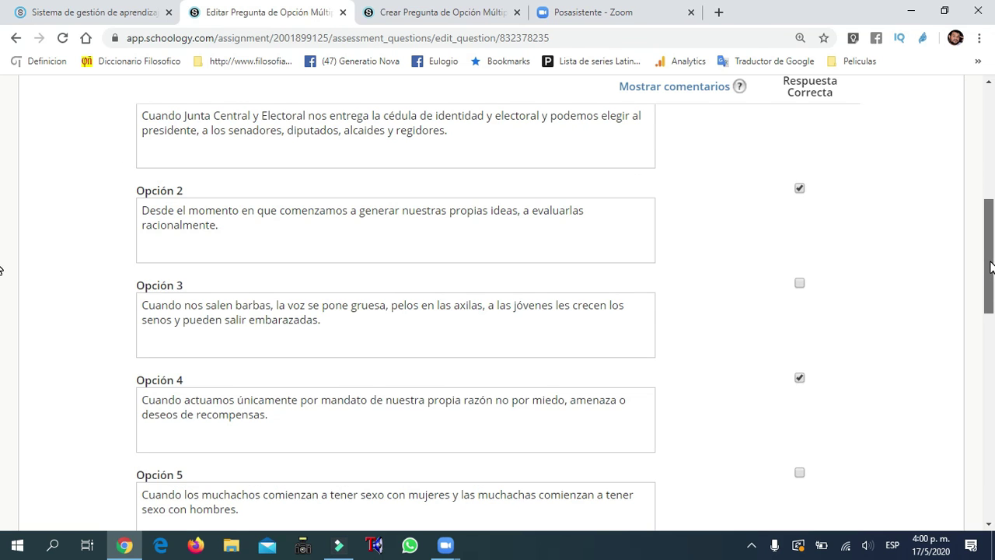
Check which options are marked correct in the original exam question, and create the new multiple-choice question.
left_click_drag(989, 267, 990, 297)
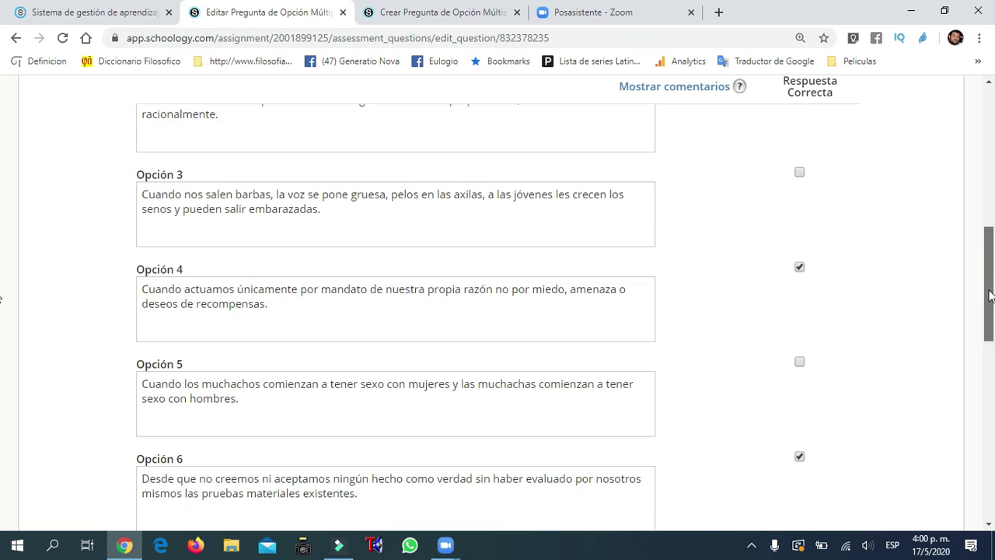
left_click(390, 14)
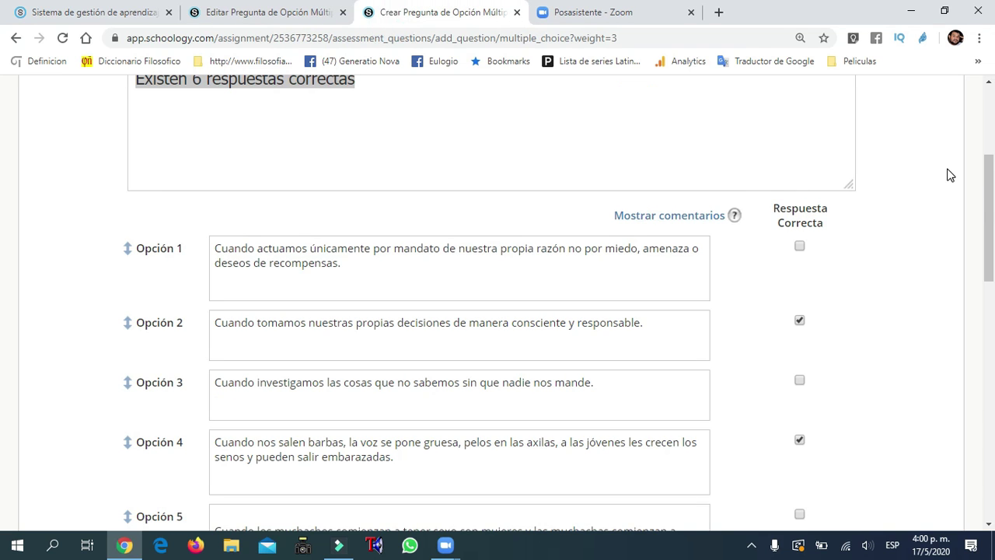
left_click_drag(992, 212, 983, 463)
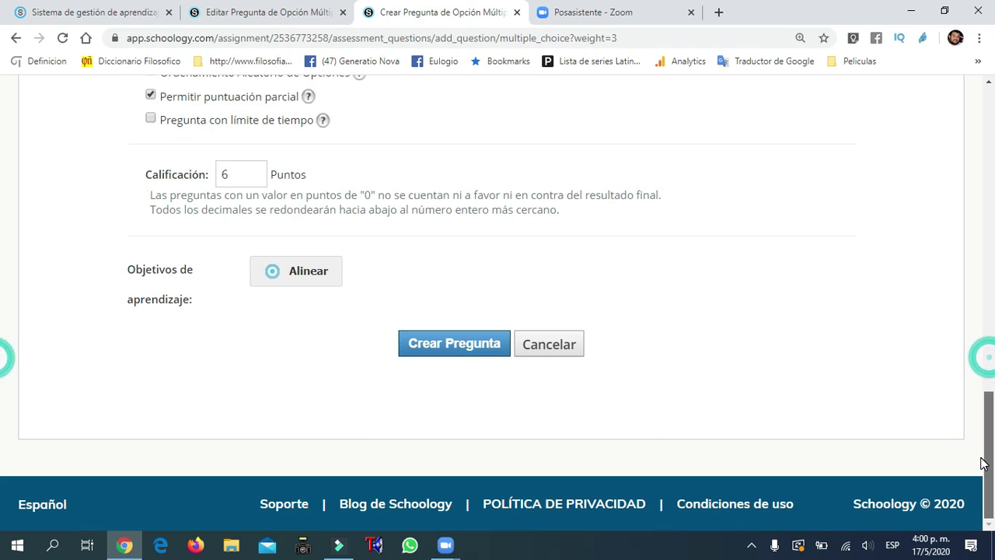
left_click(449, 355)
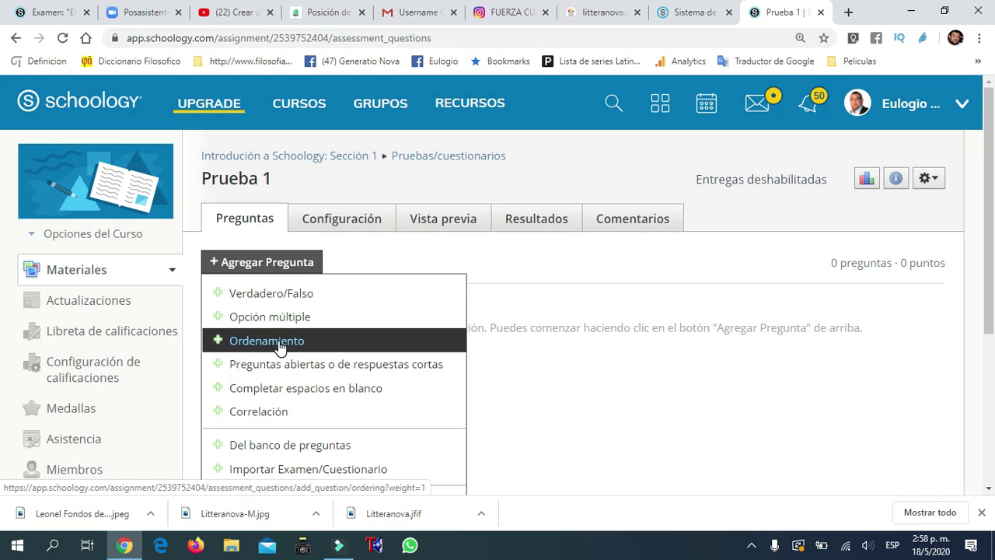
Start a new Ordenamiento question in Prueba 1, ready for entering its question text.
left_click(278, 342)
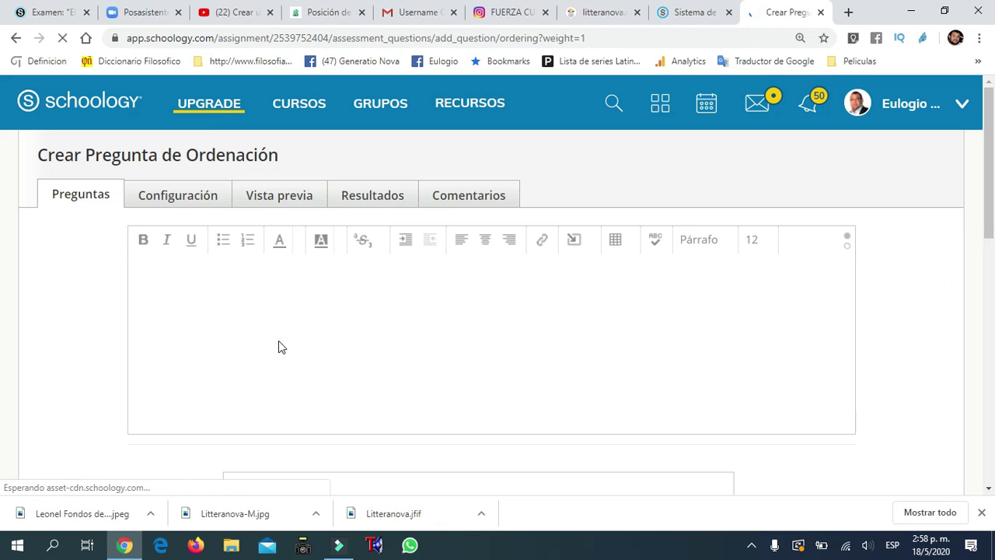
left_click(208, 295)
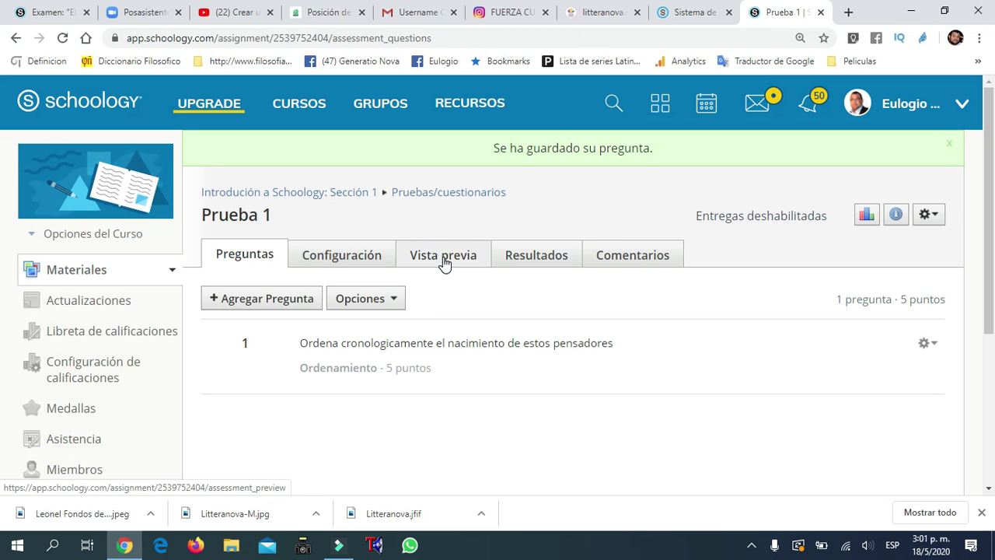
Preview Prueba 1 and try the ordering question, placing Platón first, Aristoteles second and Kant before K. Marx.
left_click(443, 261)
left_click(290, 310)
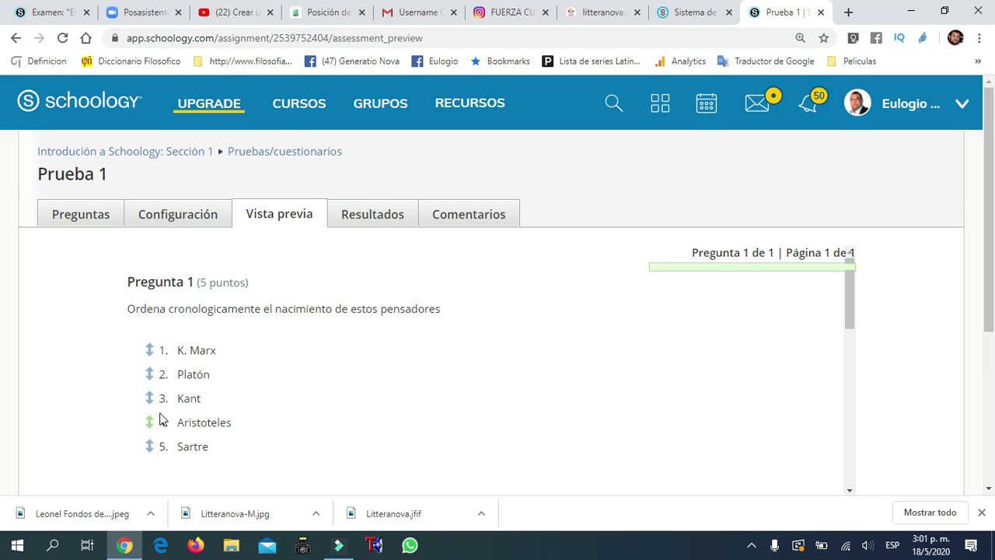
left_click_drag(149, 375, 153, 350)
left_click_drag(152, 427, 158, 376)
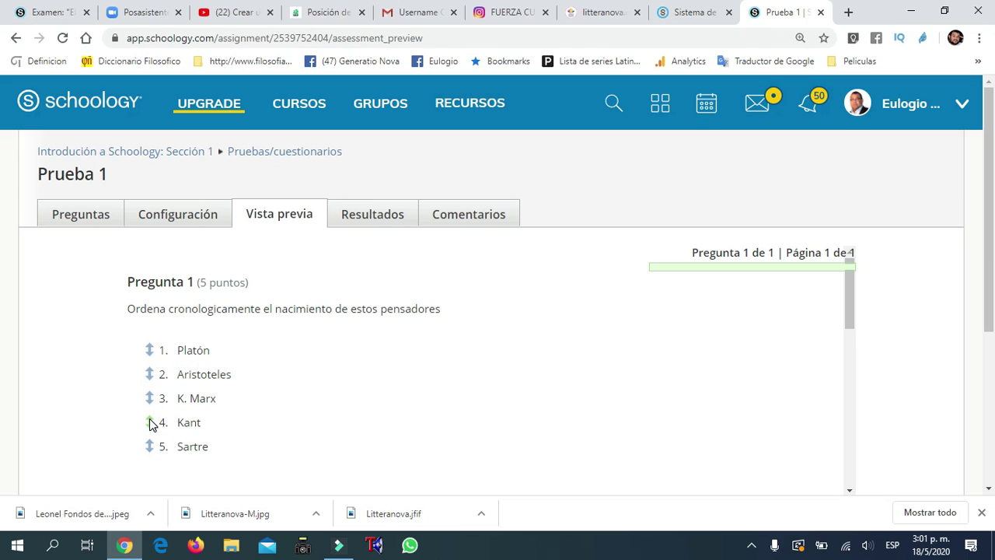
left_click_drag(151, 404, 151, 428)
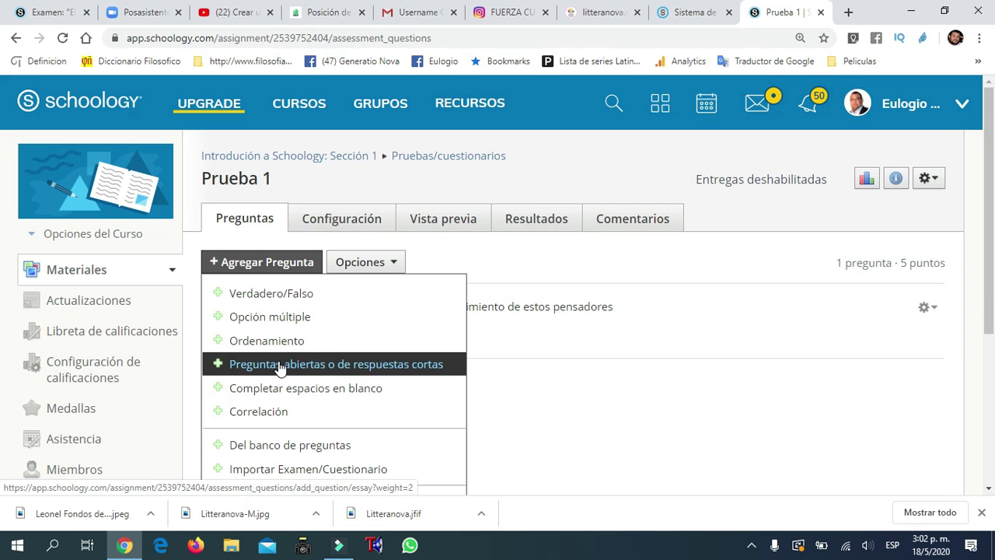
Start a new open-ended question in Prueba 1, and switch its editor to HTML and back to the visual view.
left_click(280, 365)
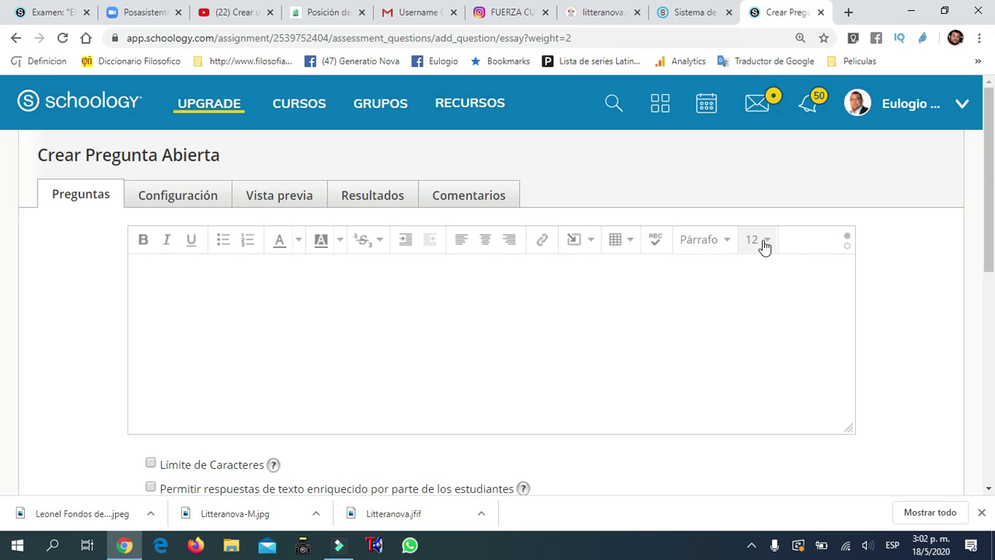
mouse_move(991, 168)
left_mouse_down()
mouse_move(991, 204)
mouse_move(991, 185)
left_mouse_up()
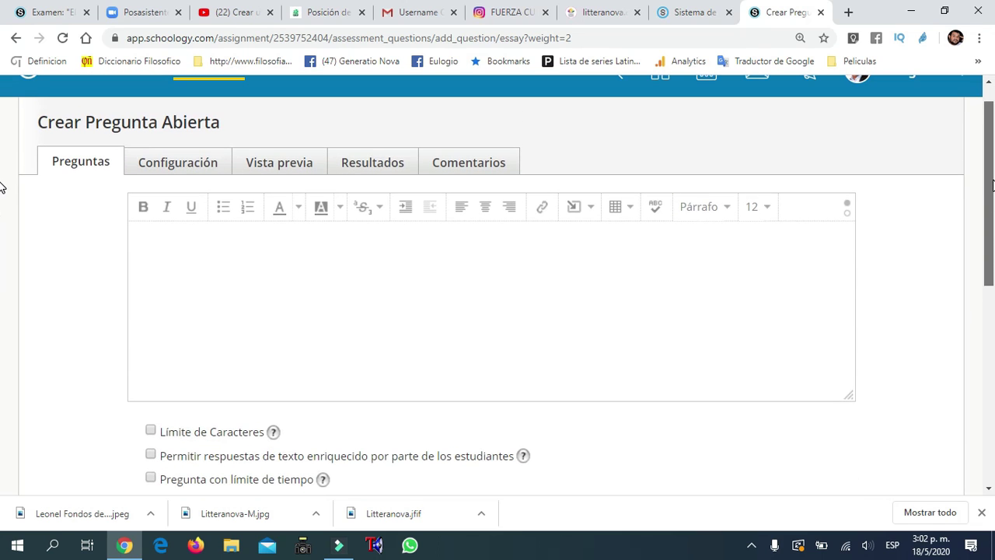
left_click(848, 213)
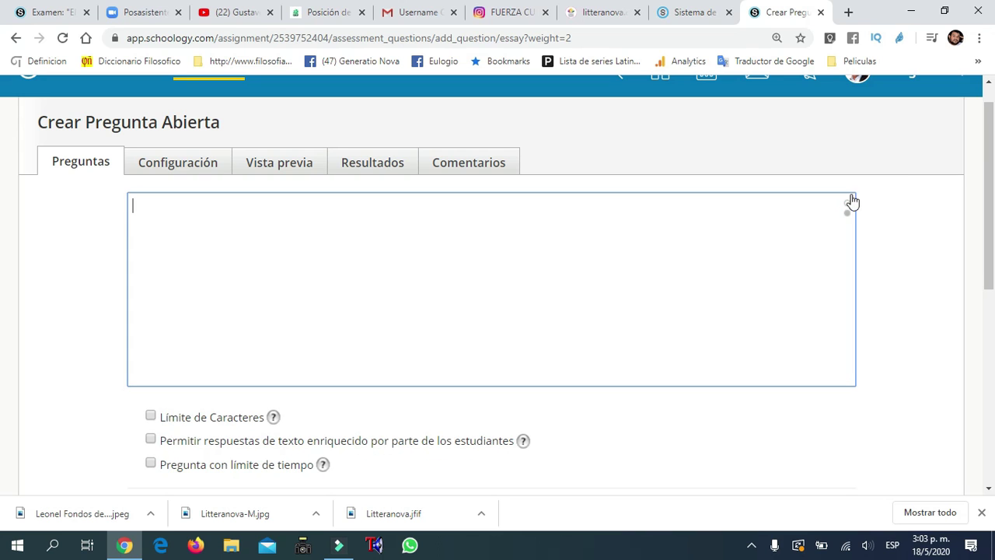
left_click(846, 206)
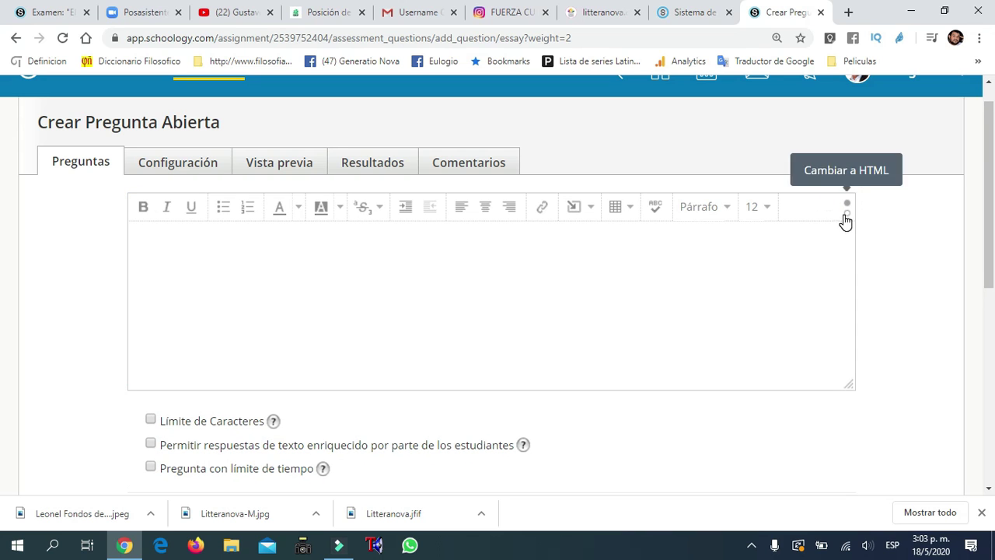
Switch to the YouTube video "Gustavo Bueno, Ética y moral" and copy its embed code.
left_click(235, 7)
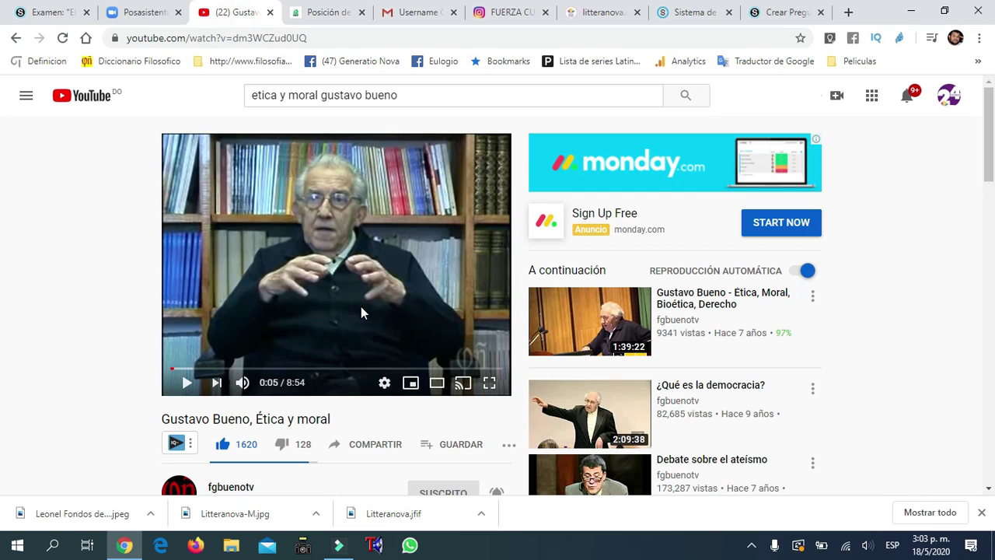
right_click(300, 220)
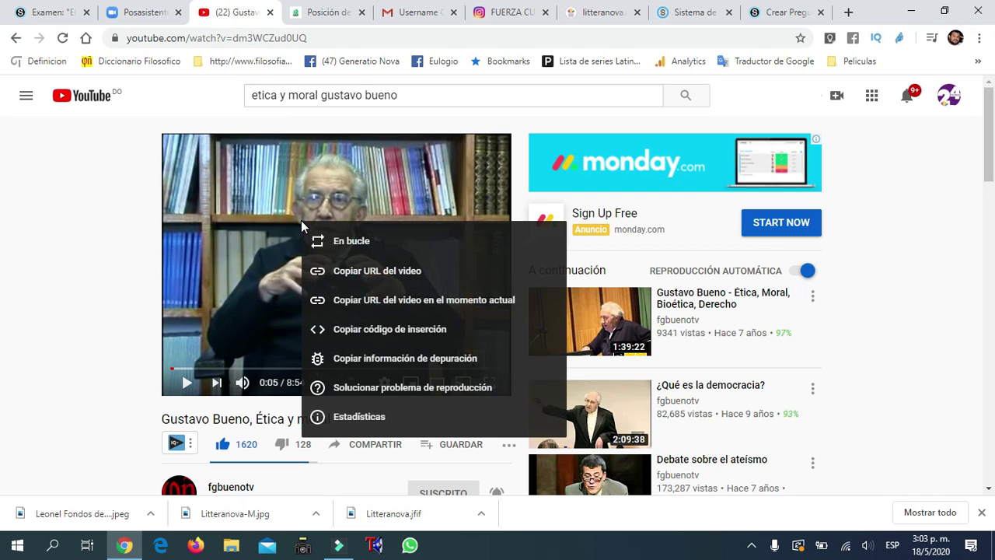
left_click(355, 327)
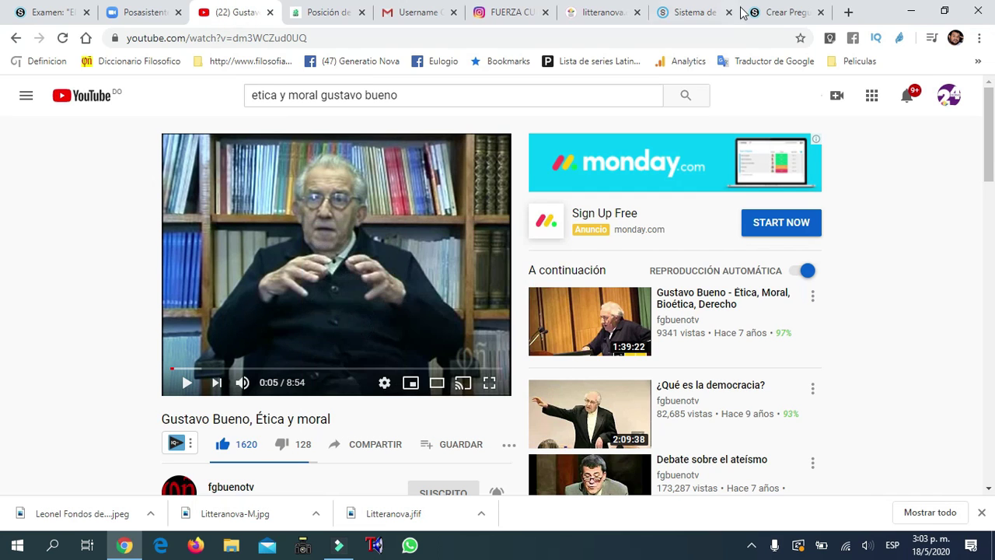
Back in the open question, insert the copied iframe code for the video into the HTML source and return to the visual view.
left_click(763, 17)
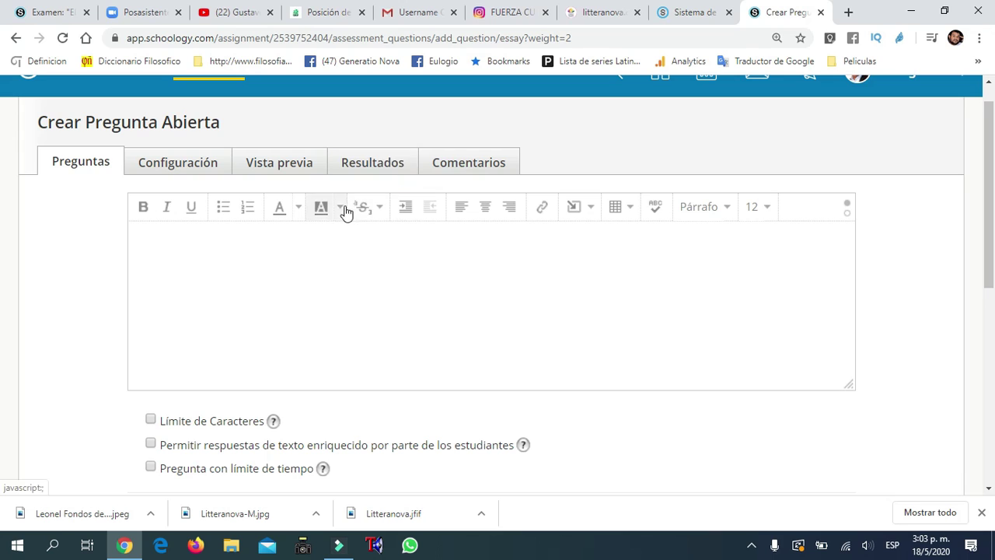
left_click(848, 214)
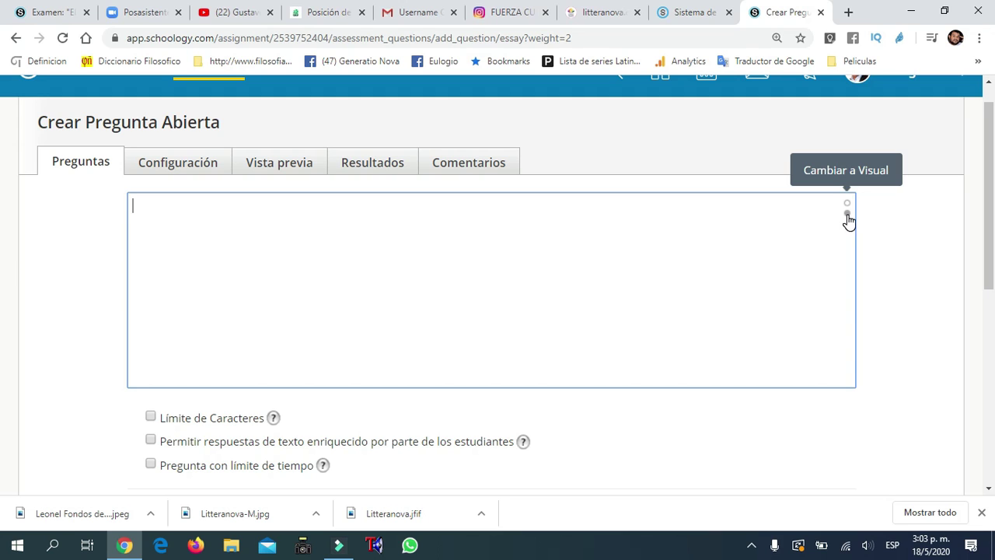
left_click(549, 258)
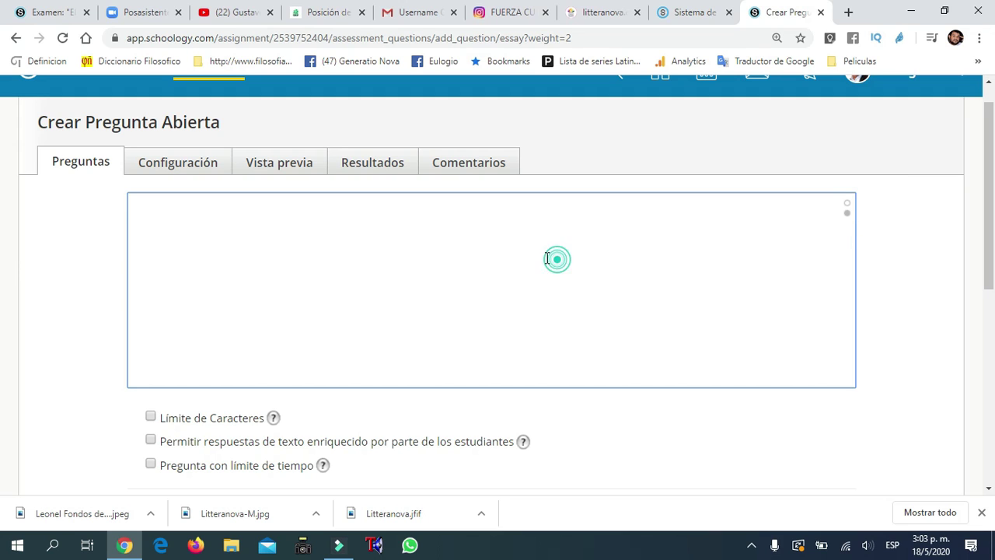
type("<iframe width=\"480\" height=\"360\" src=\"https://www.youtube.com/embed/dm3WCZud0UQ\" frameborder=\"0\" allow=\"accelerometer; autoplay; encrypted-media; gyroscope; picture-in-picture\" allowfullscreen></iframe>")
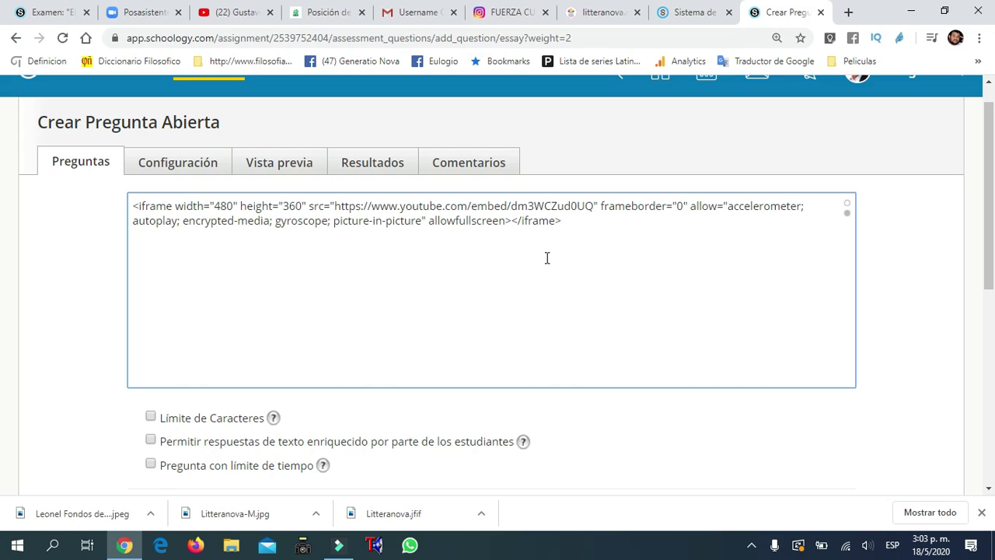
left_click(844, 207)
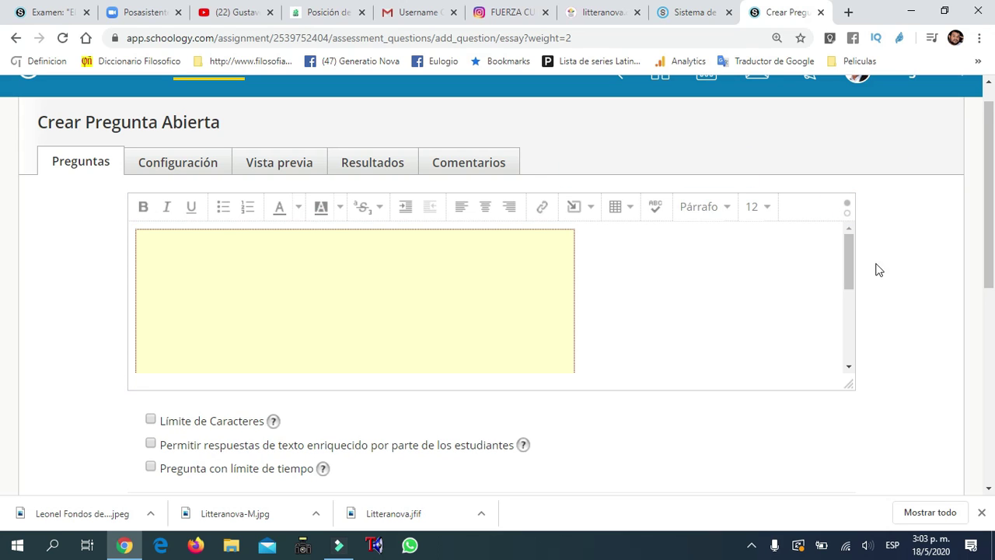
Below the embedded video, write the question "¿Cómo define el Prof. Gustavo Biueno los conceptos Moral y Etica?".
left_click_drag(850, 259, 849, 331)
left_click(593, 356)
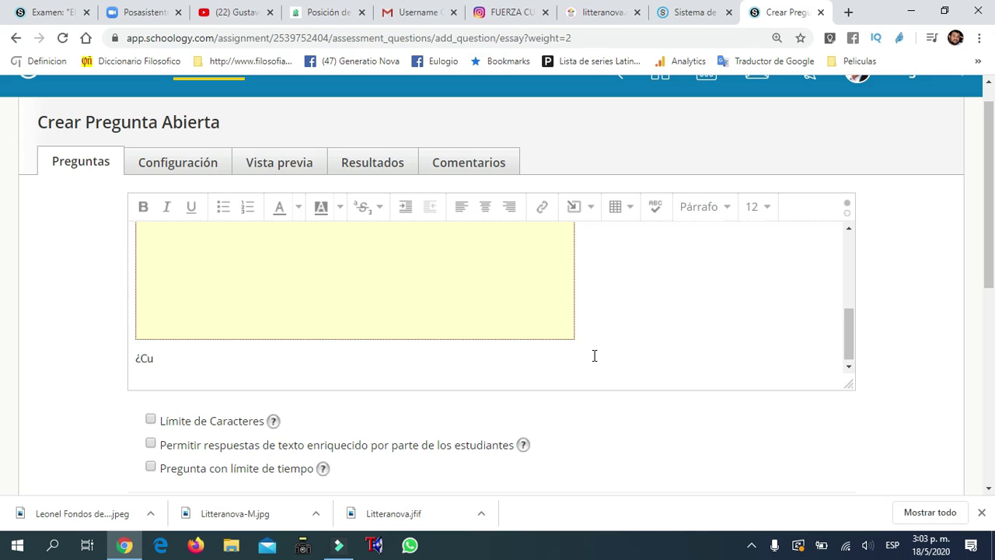
type("e")
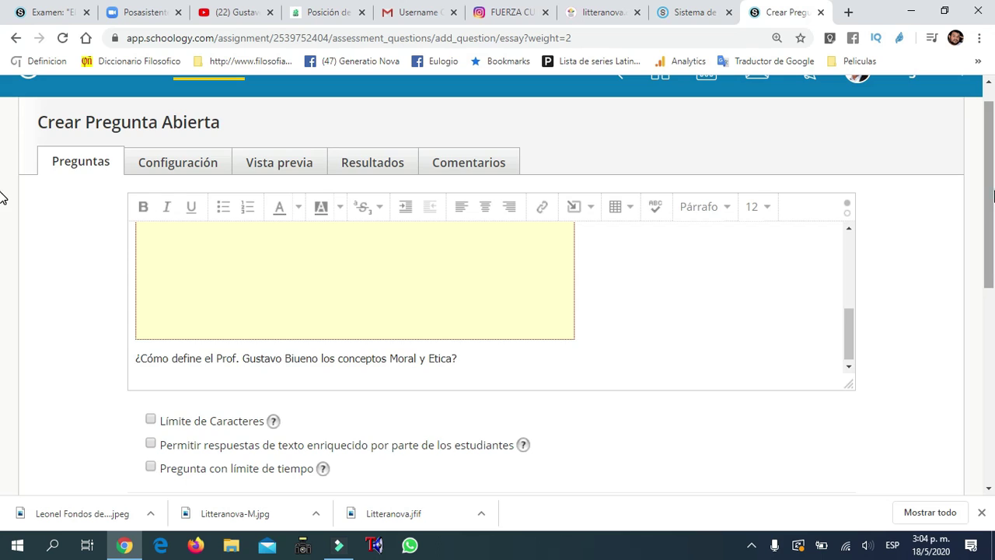
Enable the character limit for answers to the open question and set it to 600.
scroll(3, 271, "down", 2)
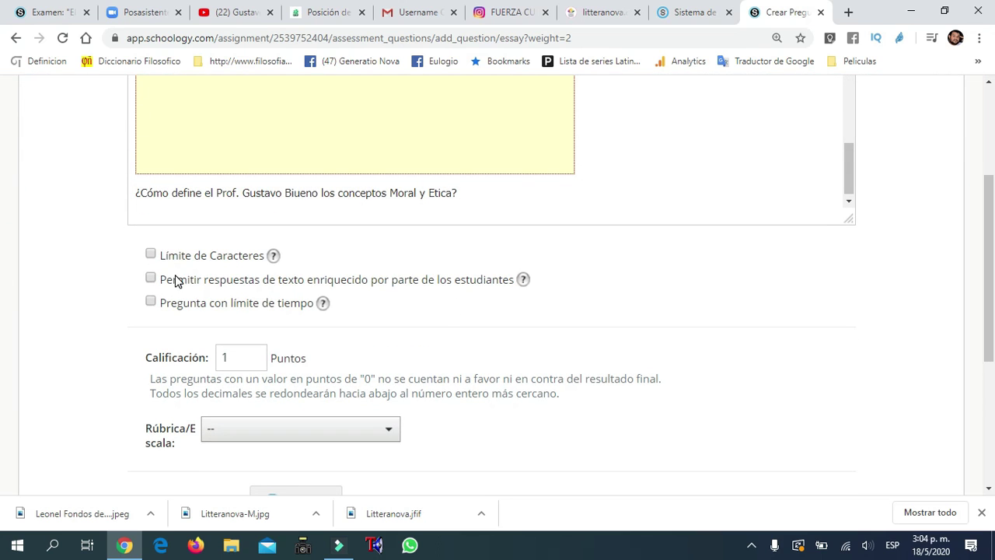
left_click(151, 254)
left_click_drag(202, 281, 140, 286)
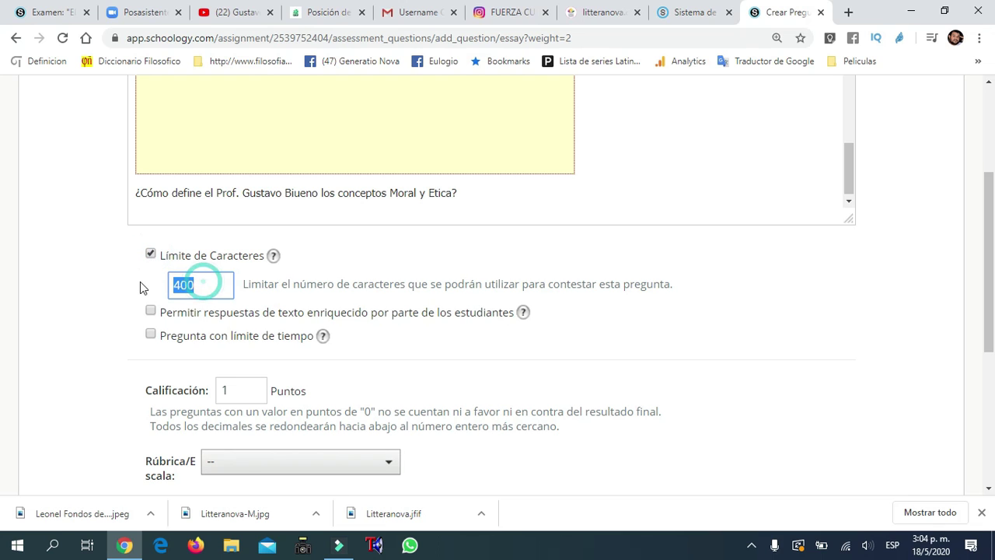
type("600")
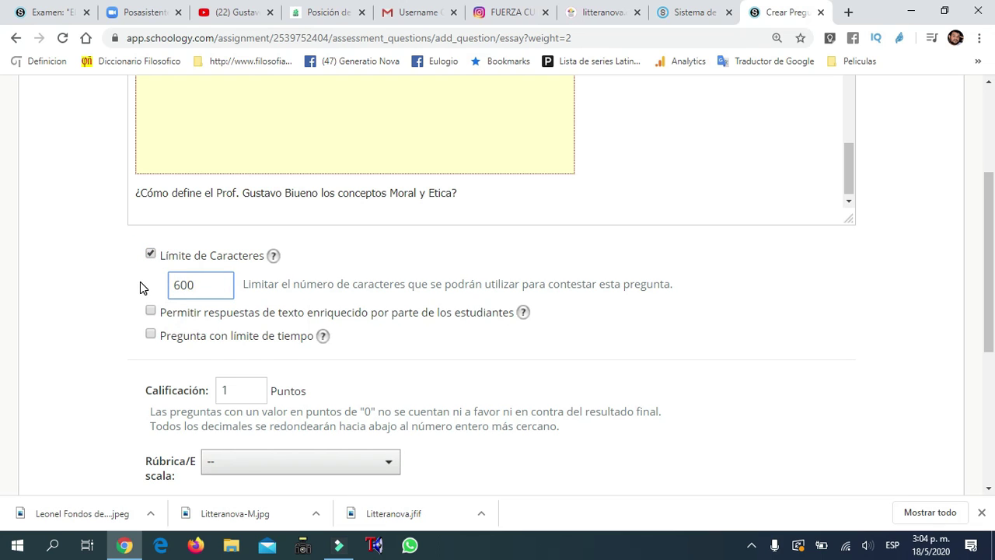
Set the open question's grade to 5 points, leave the rubric unassigned, and create the question.
double_click(231, 393)
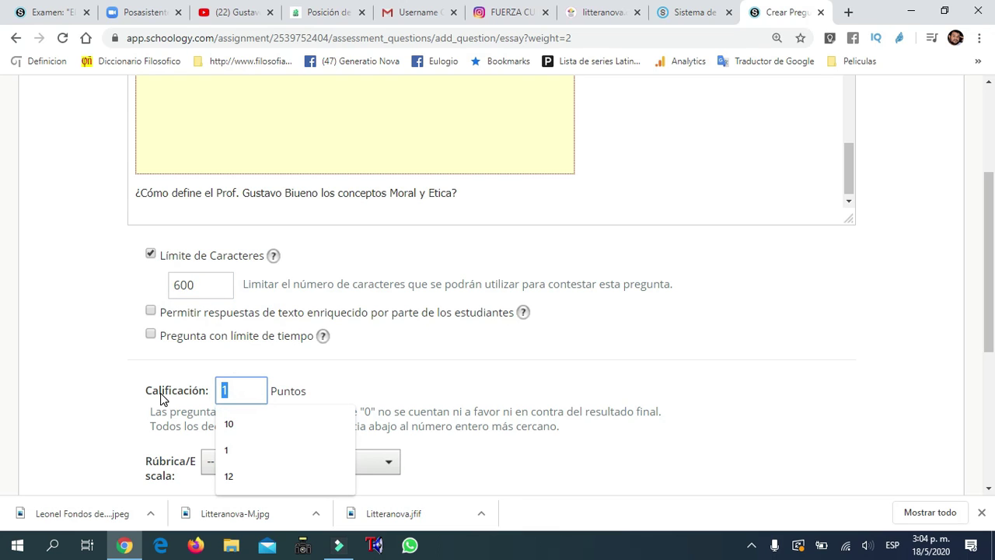
type("5")
left_click_drag(984, 216, 984, 287)
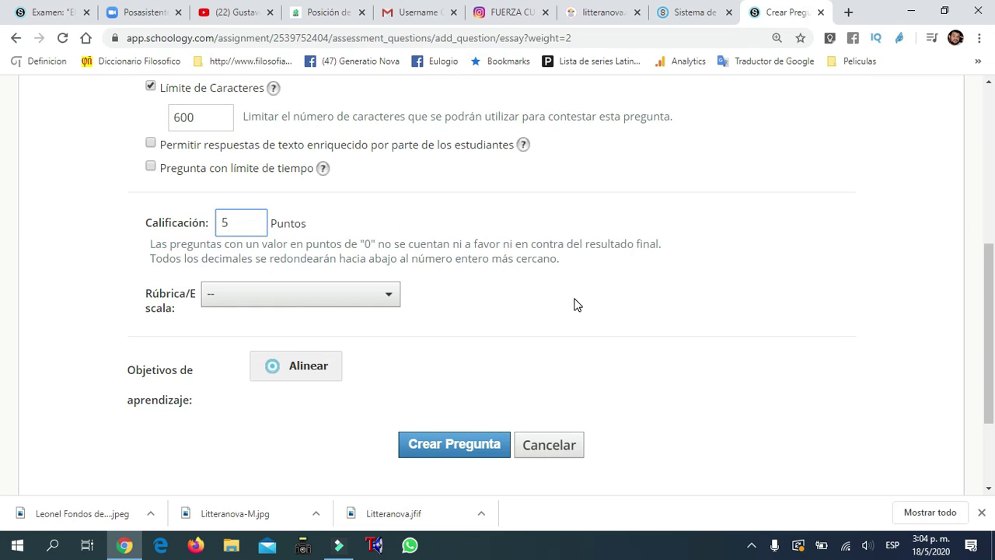
left_click(331, 303)
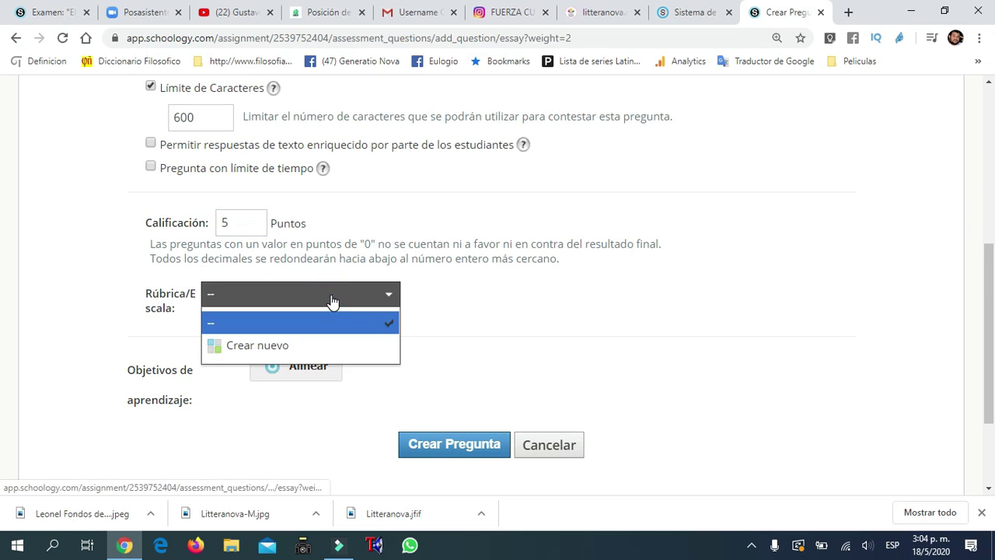
left_click(329, 296)
left_click(444, 445)
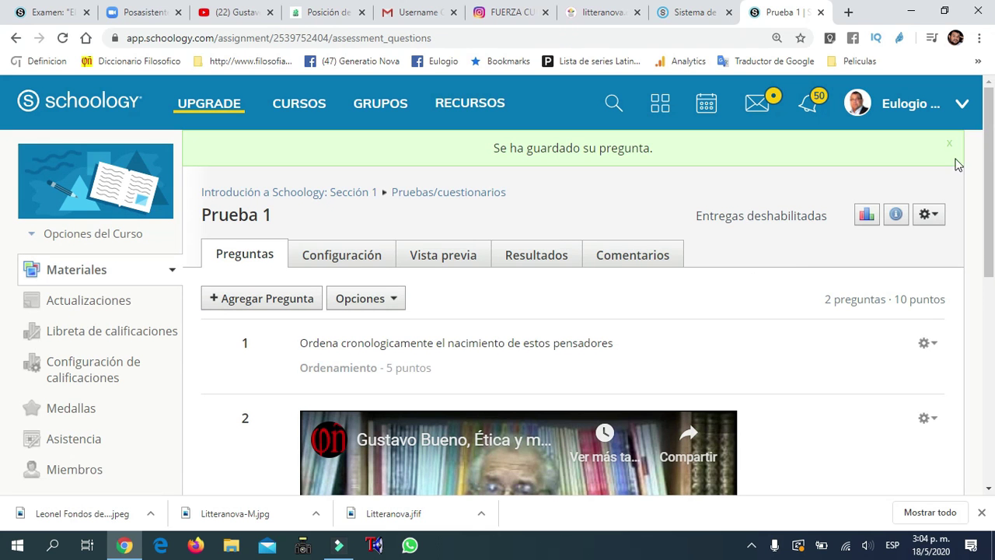
Review the Prueba 1 question list, and start a new preview attempt to view the video question as a student.
scroll(964, 160, "down", 3)
scroll(976, 150, "up", 4)
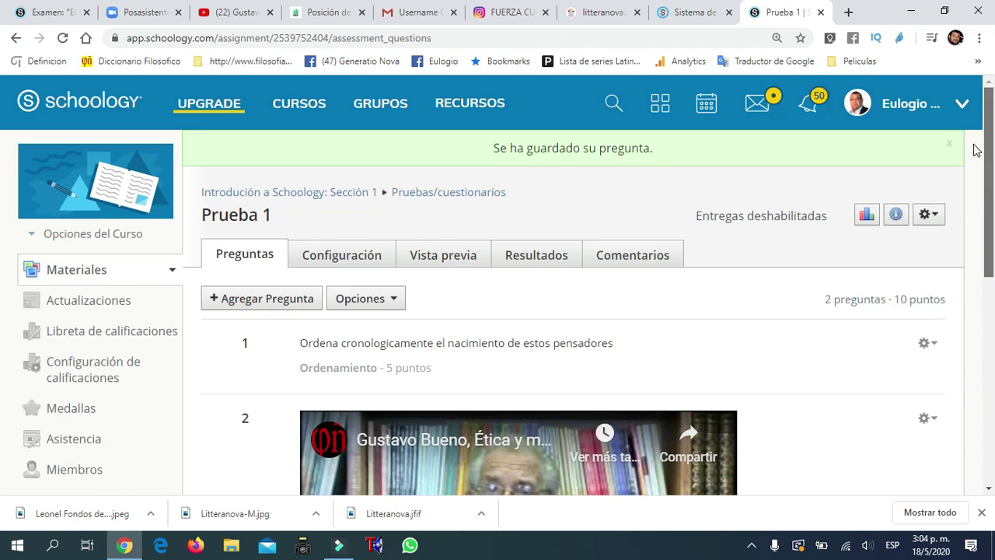
left_click(428, 258)
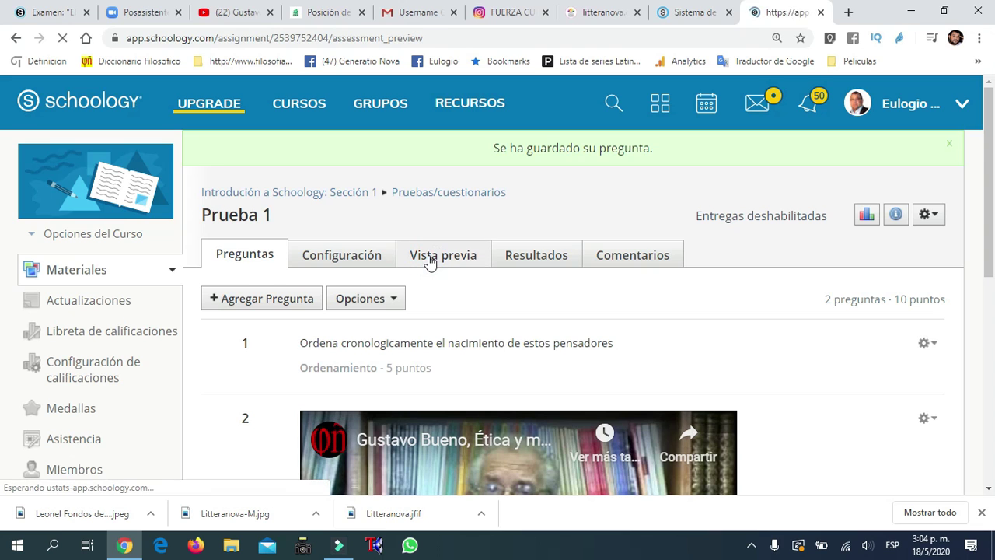
left_click(325, 305)
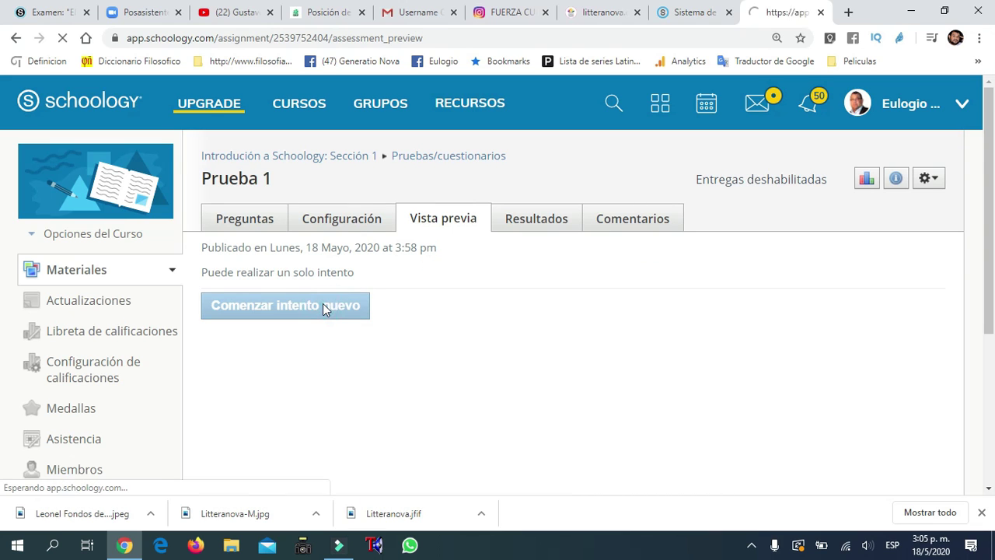
scroll(993, 261, "down", 3)
left_click_drag(993, 260, 992, 319)
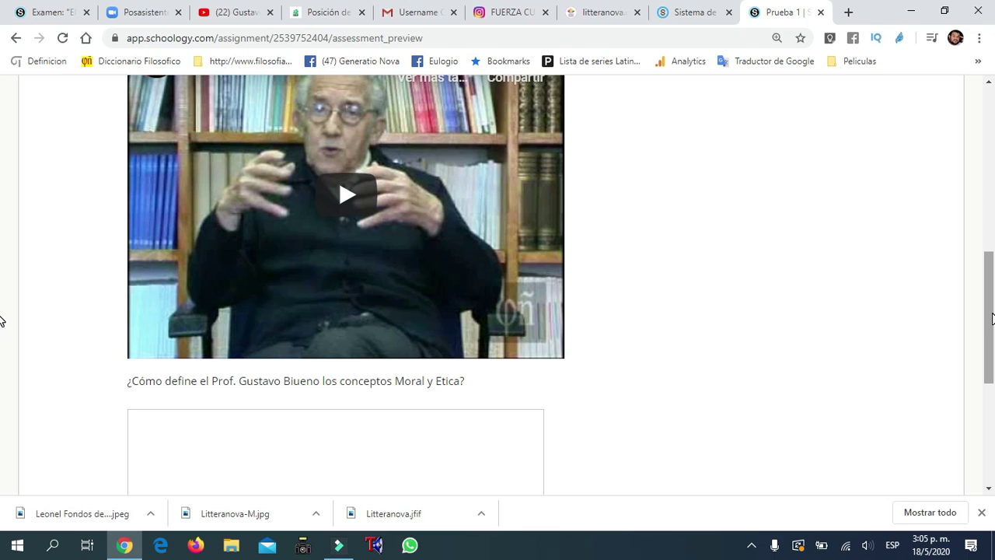
Try answering the video question with "Dice que la etica y la moral son" followed by a long run of filler m's.
left_click(202, 426)
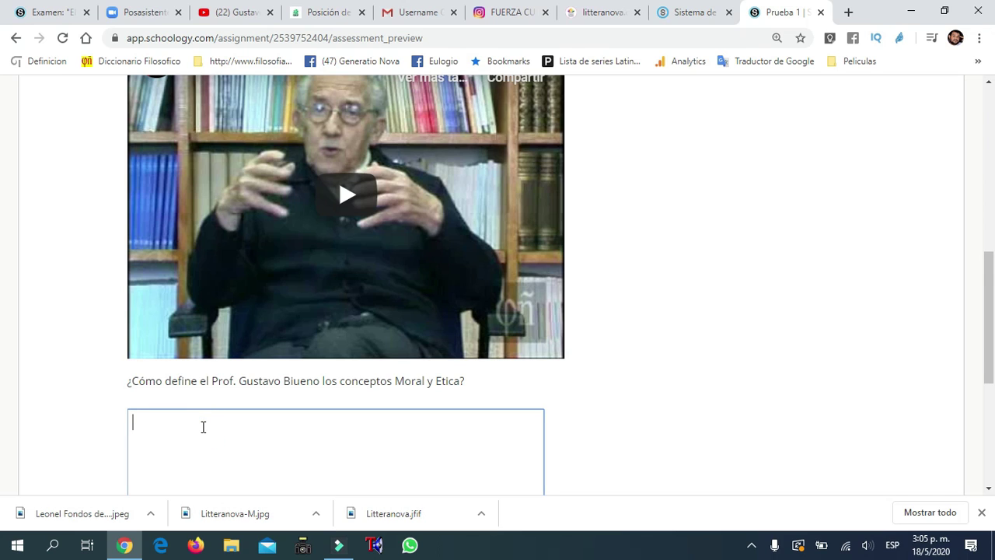
type("Dice que la")
type("etica y la moral son mmmmmmmmmmmmmmmmmmmmmmmmmmmmmmmmmmmmmmmmm")
left_click(269, 438)
type("mmmmmmmmmmmmmmmmmmmmmmmmmmmmmmmmmmmmmmmmmmmm")
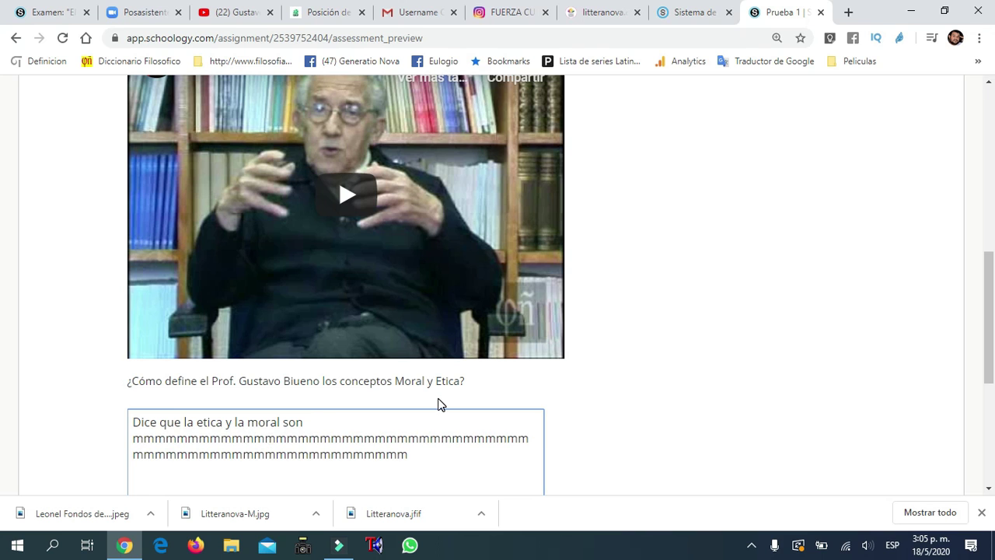
Abandon the preview attempt and start a new fill-in-the-blank question in Prueba 1.
left_click(991, 137)
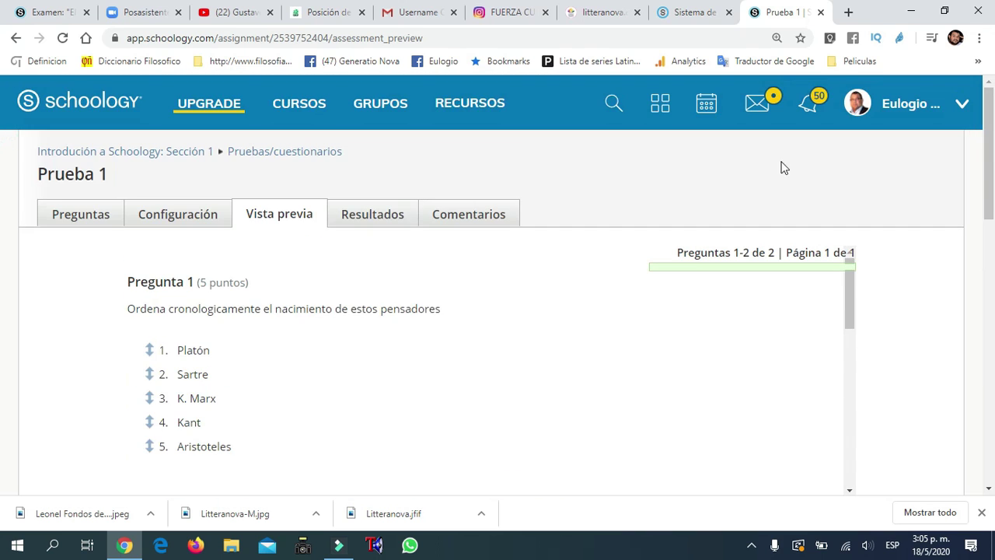
left_click(69, 217)
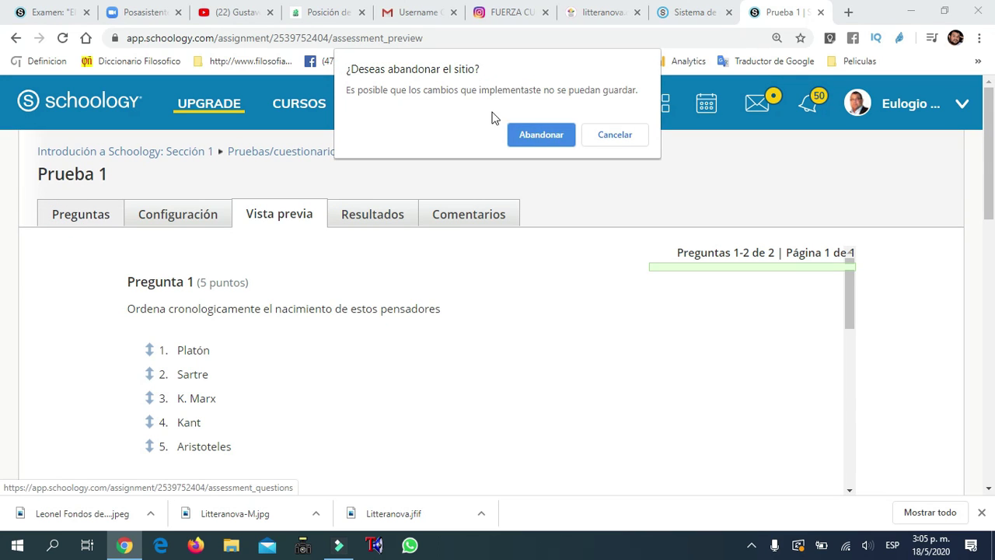
left_click(532, 142)
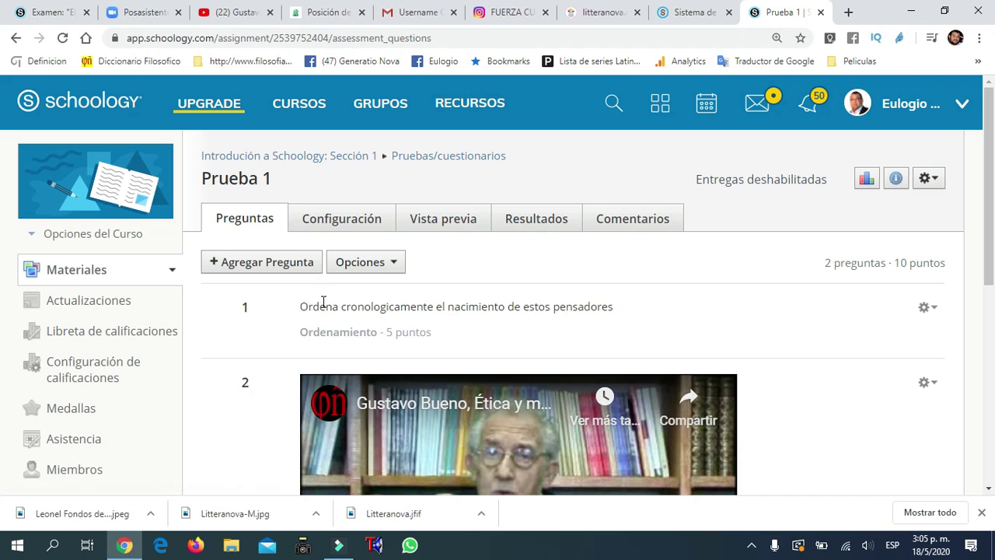
left_click(292, 263)
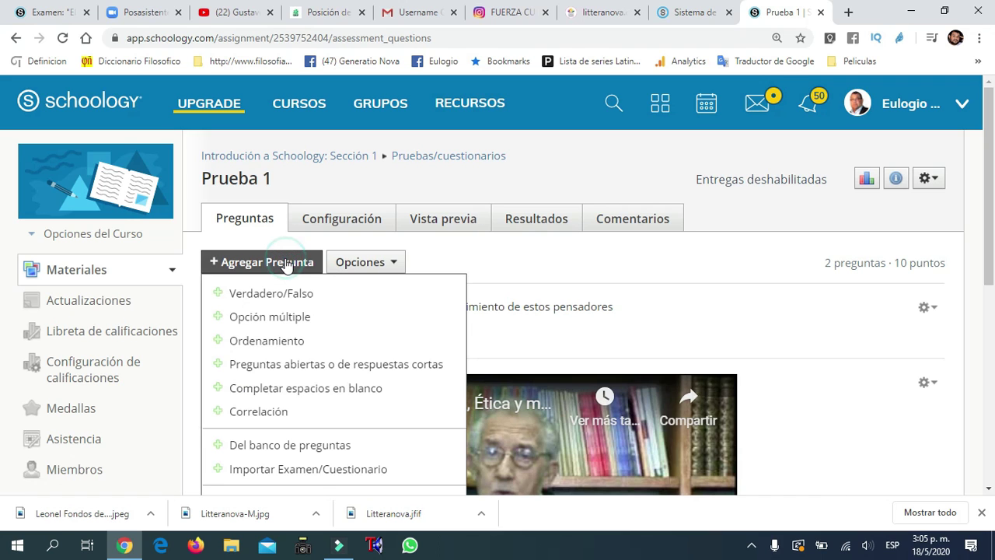
left_click(300, 395)
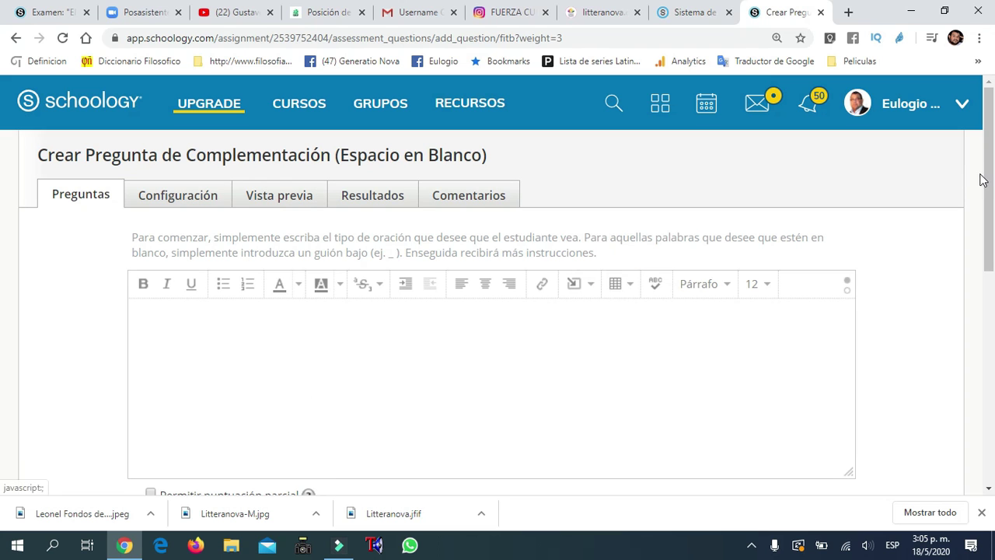
Enter the question text "En qué universidad estudió Psicología el Prof." plus the professor's full name, ending with an underscore as the blank.
left_click_drag(986, 178, 993, 342)
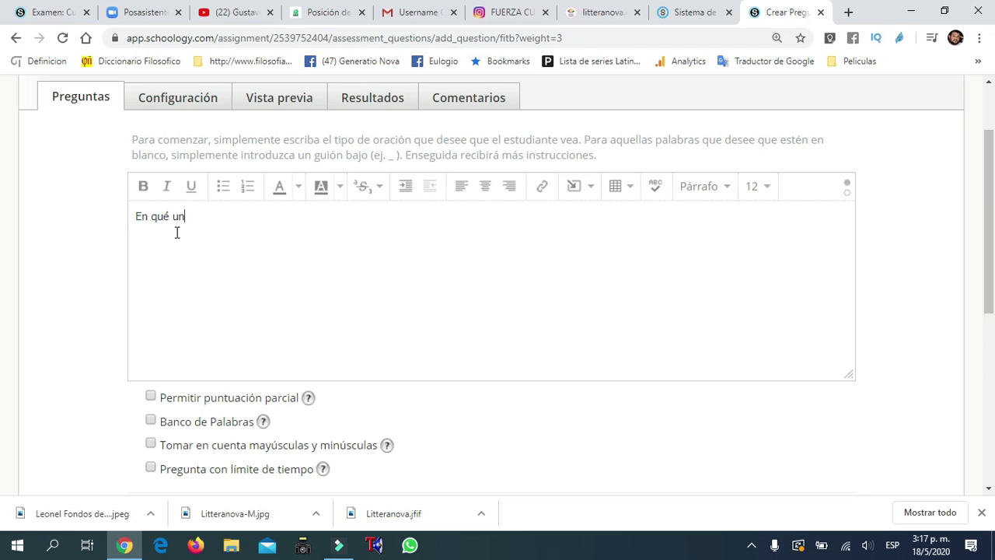
type("idad estudió Psicología")
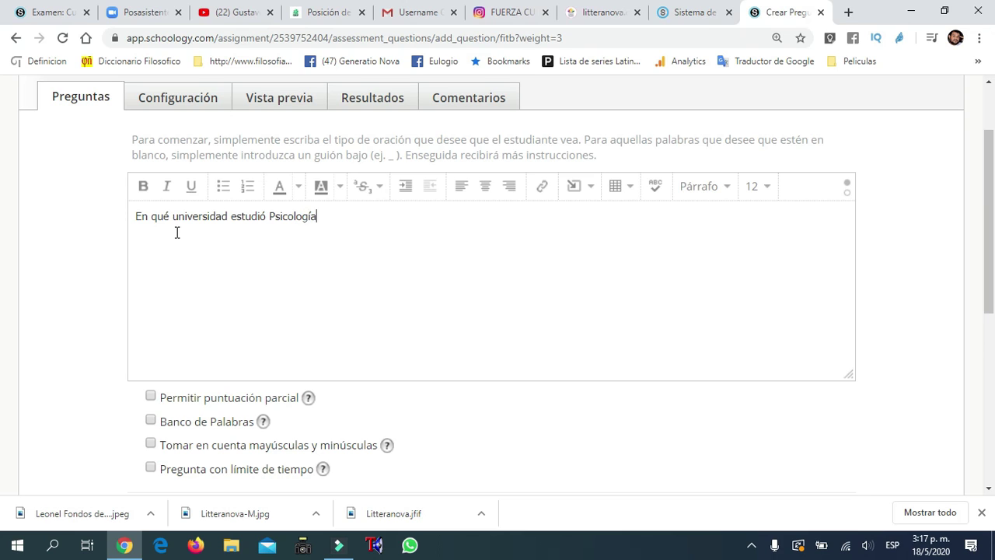
type(" el Prof. Enerio Rodriguez")
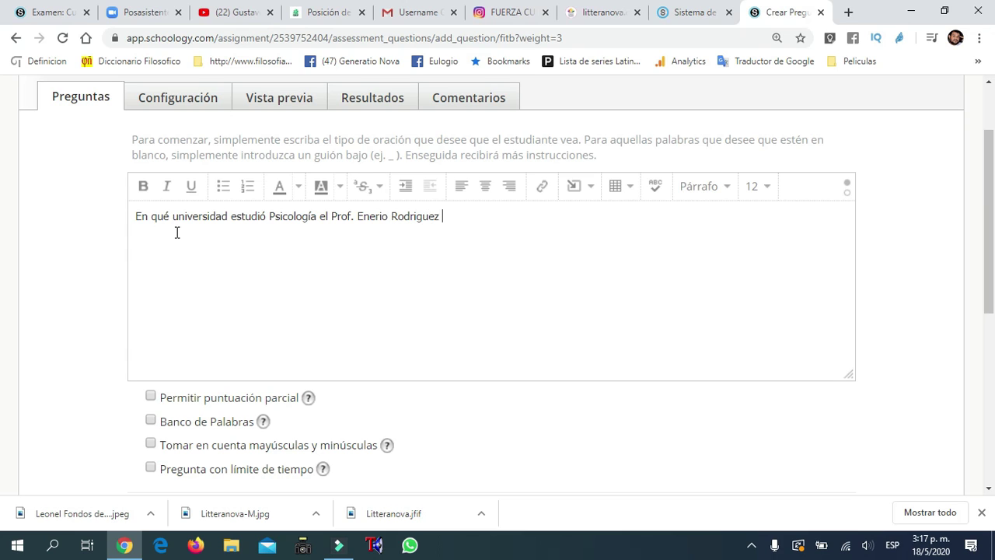
type(" Arias_")
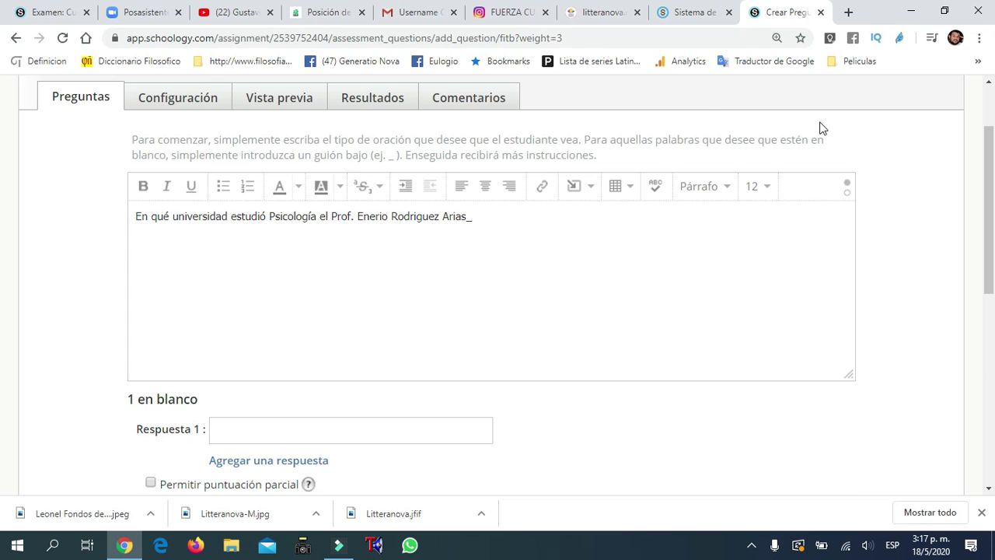
scroll(2, 202, "down", 2)
scroll(2, 249, "down", 1)
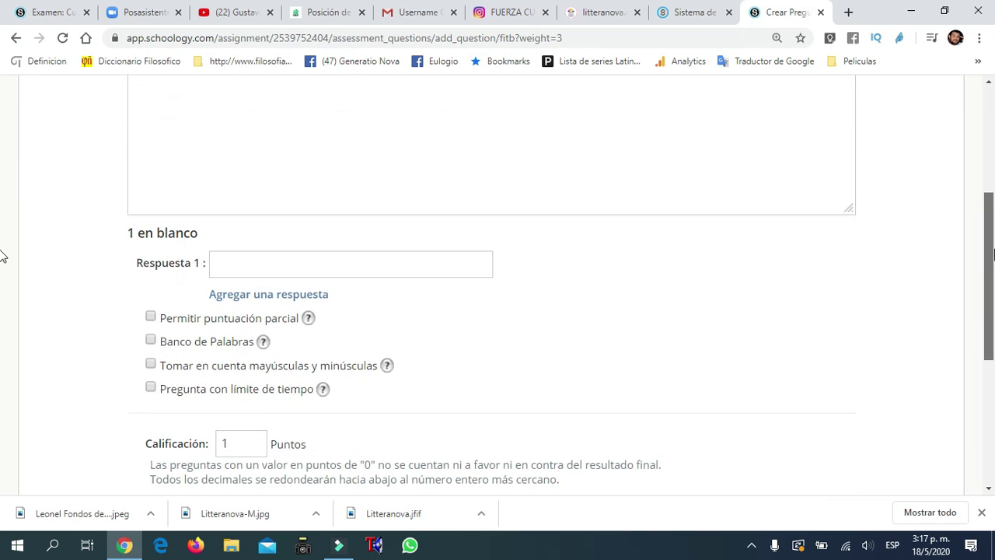